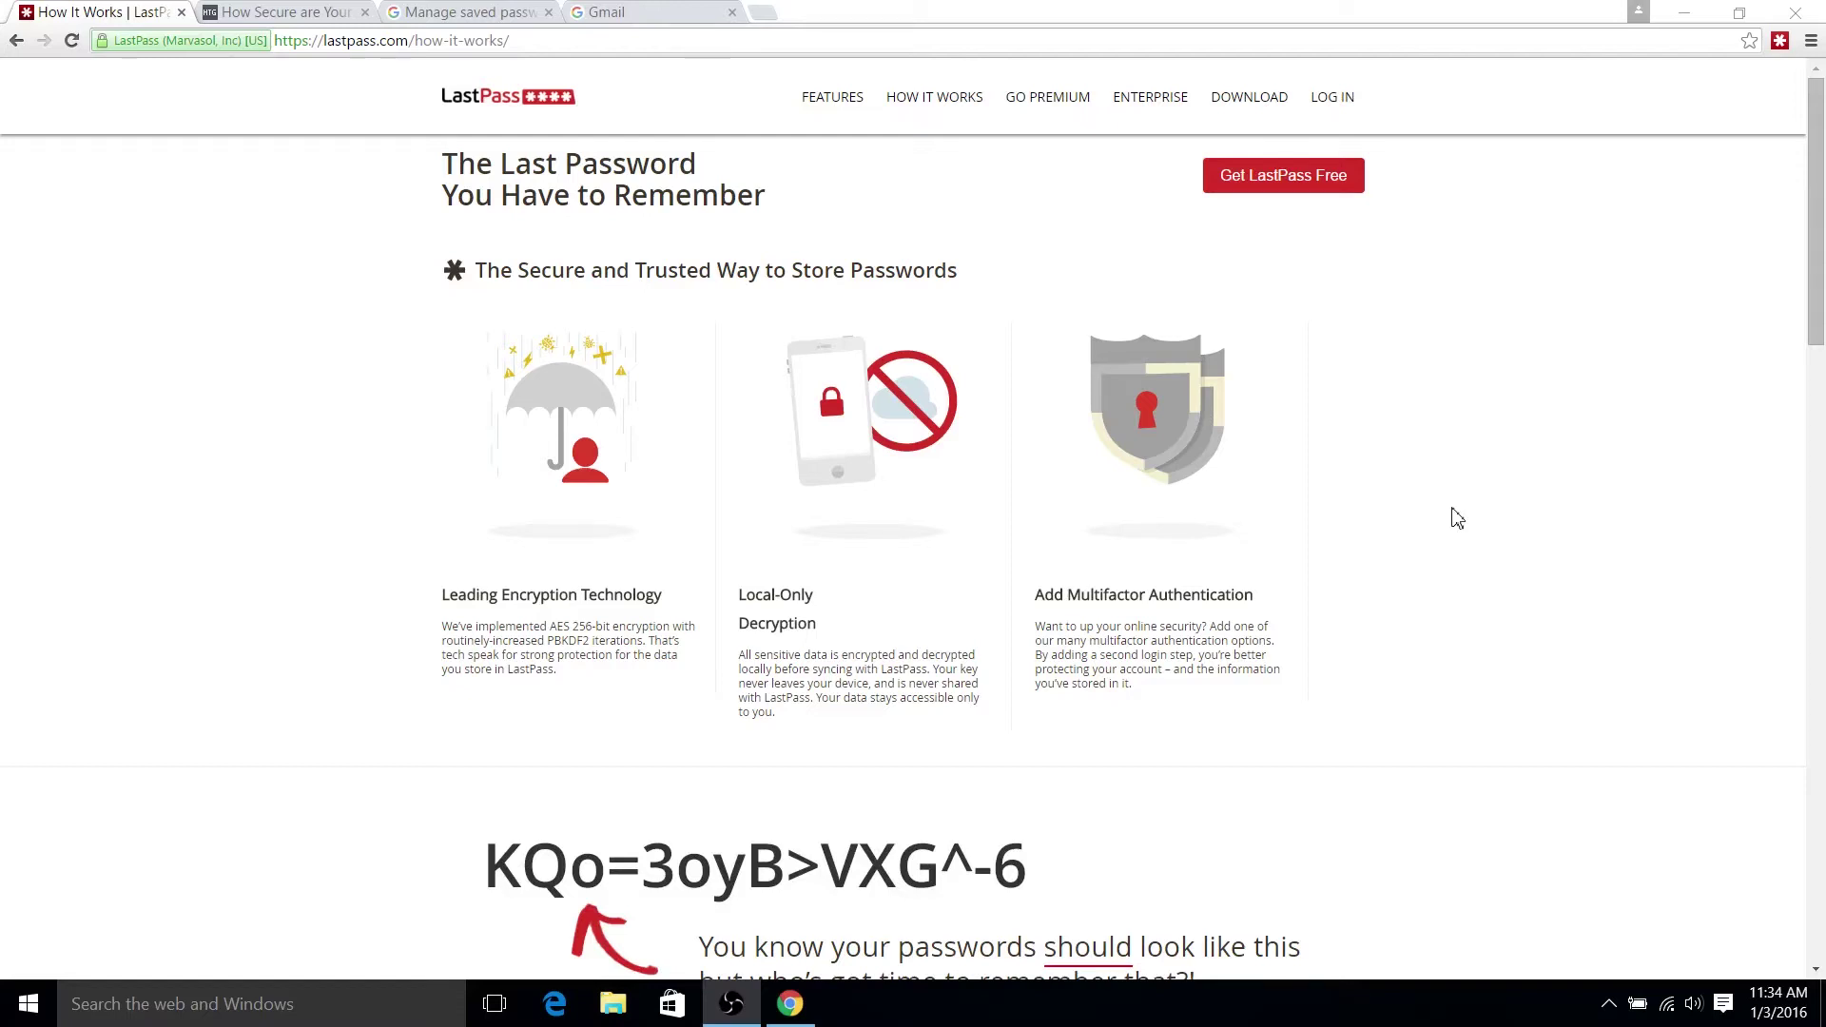
# - On the Gmail tab, remove the remembered Google account from the account chooser
pyautogui.scroll(-7, 1358, 359)
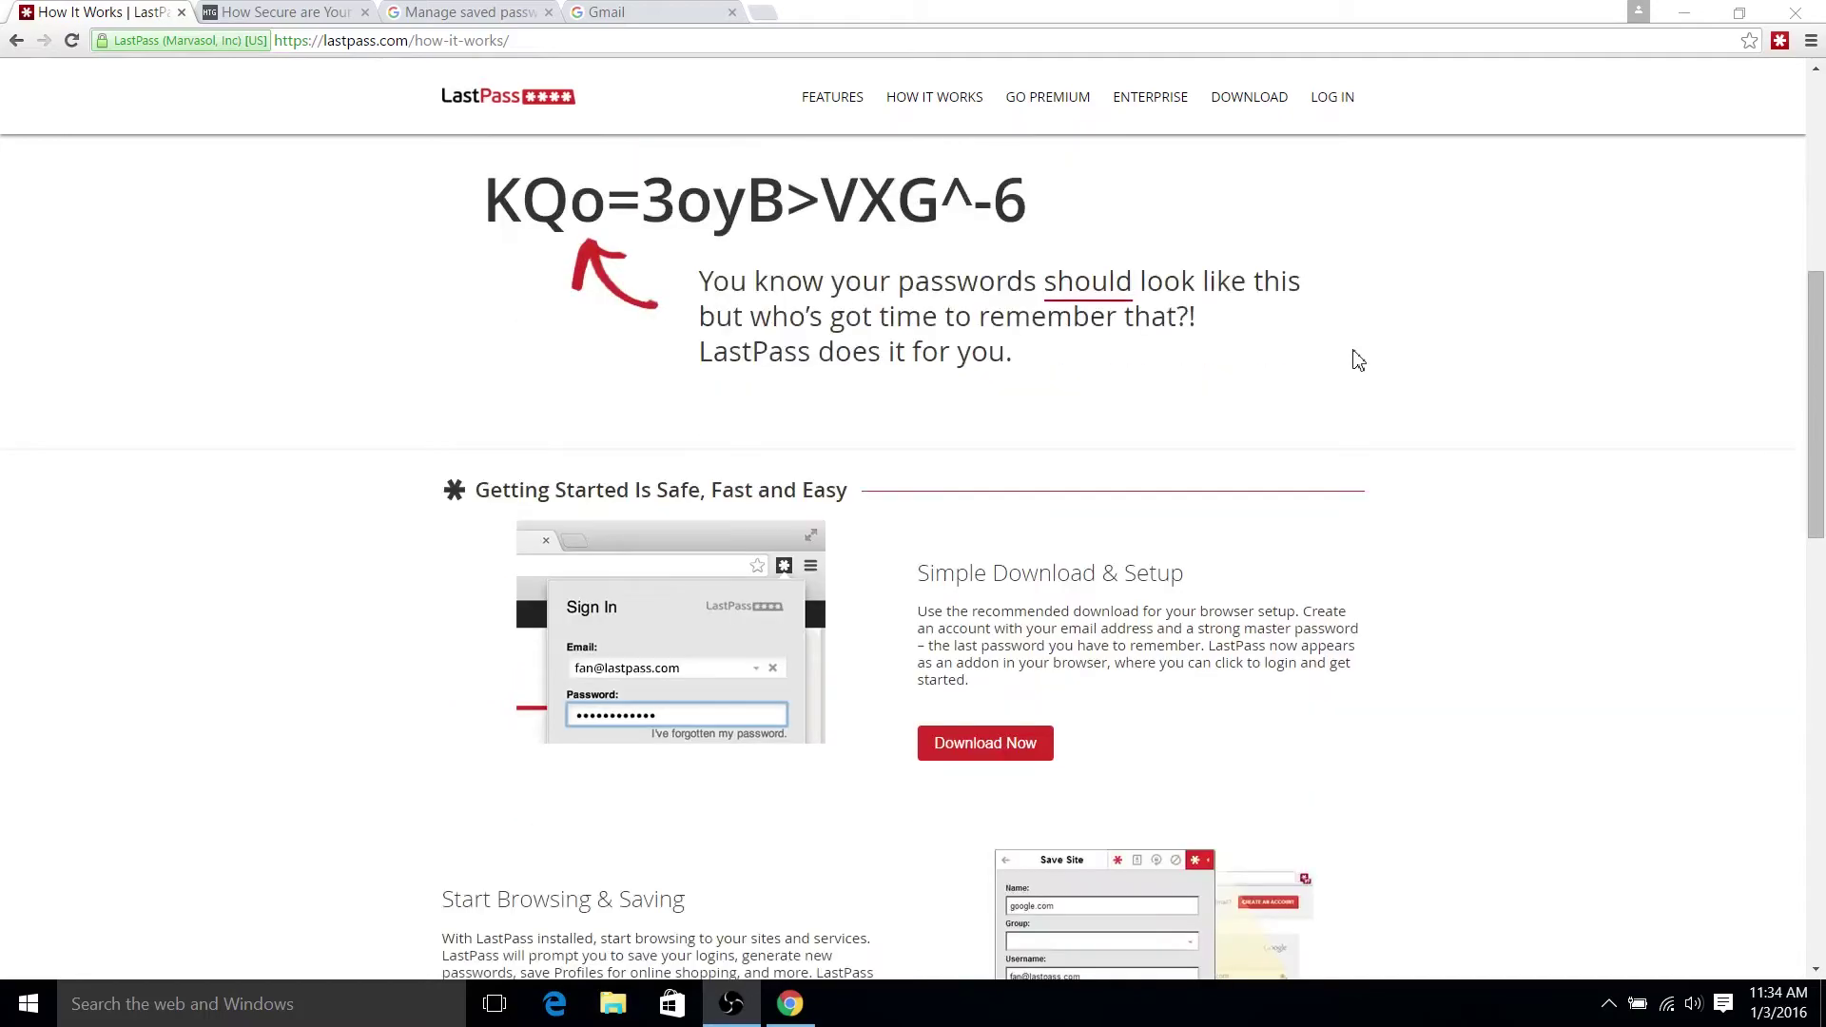
pyautogui.scroll(-12, 1358, 359)
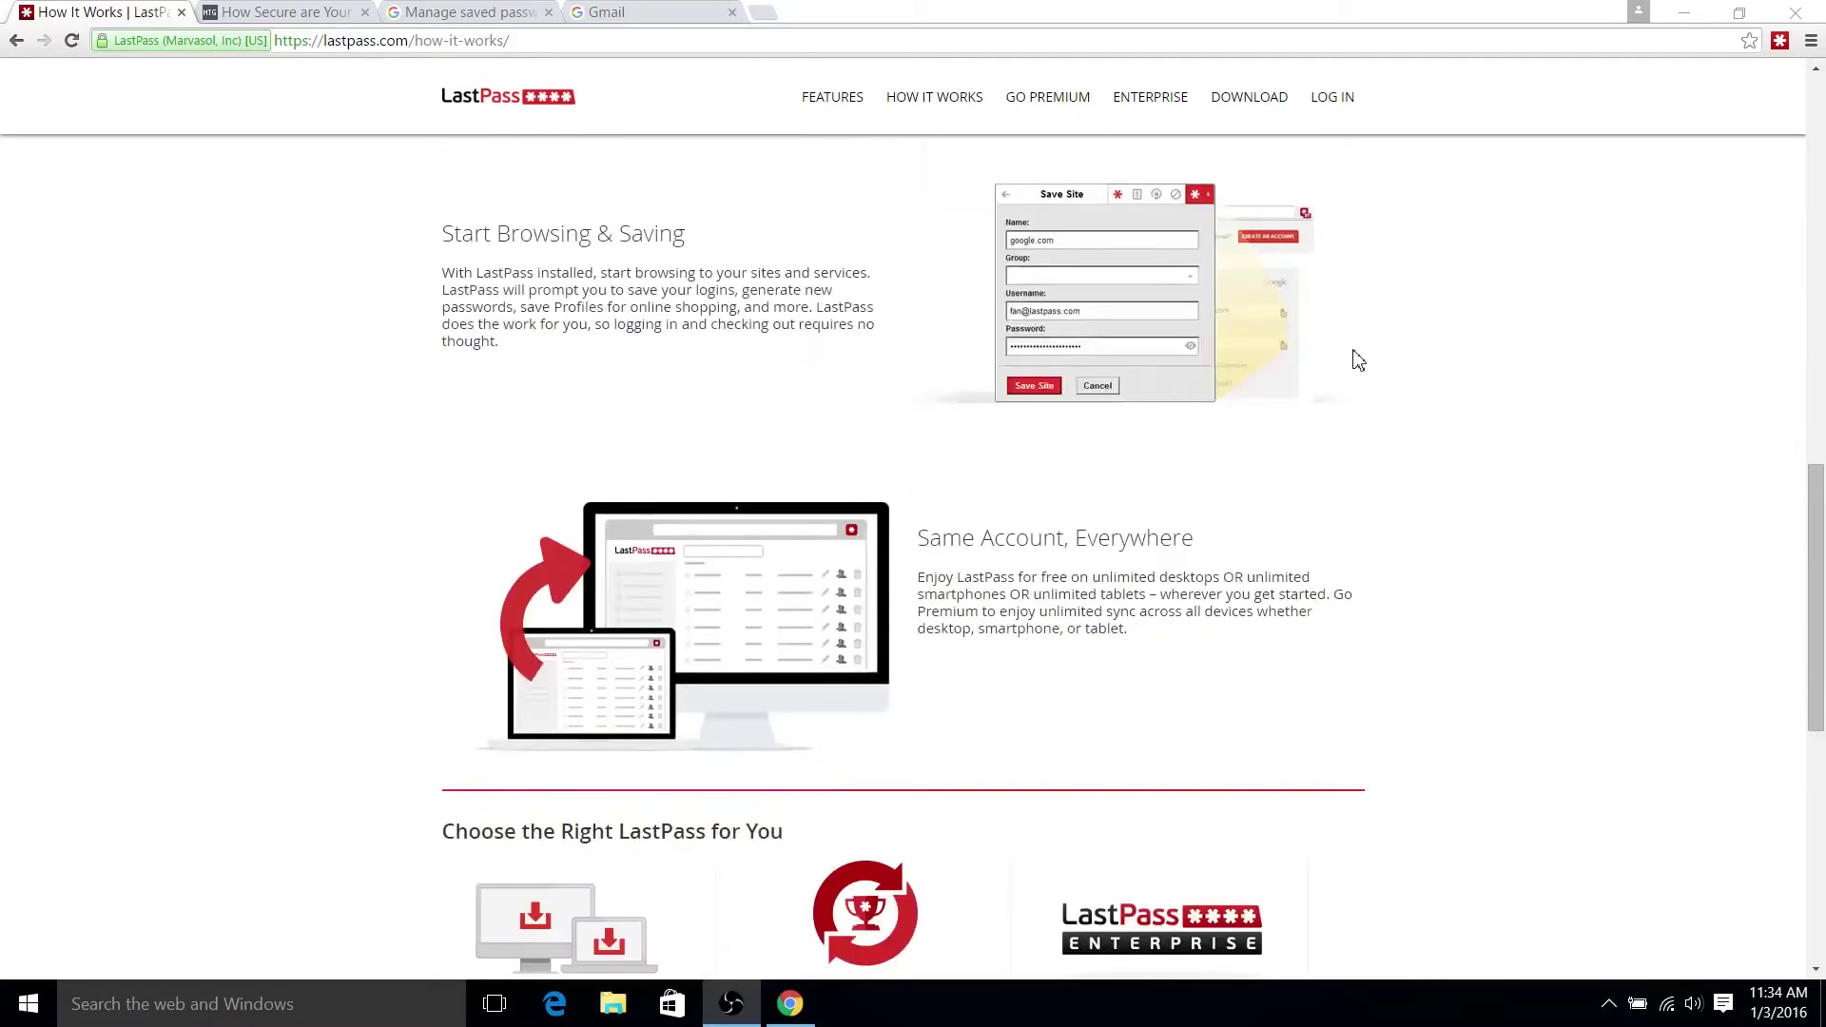
pyautogui.scroll(14, 1358, 360)
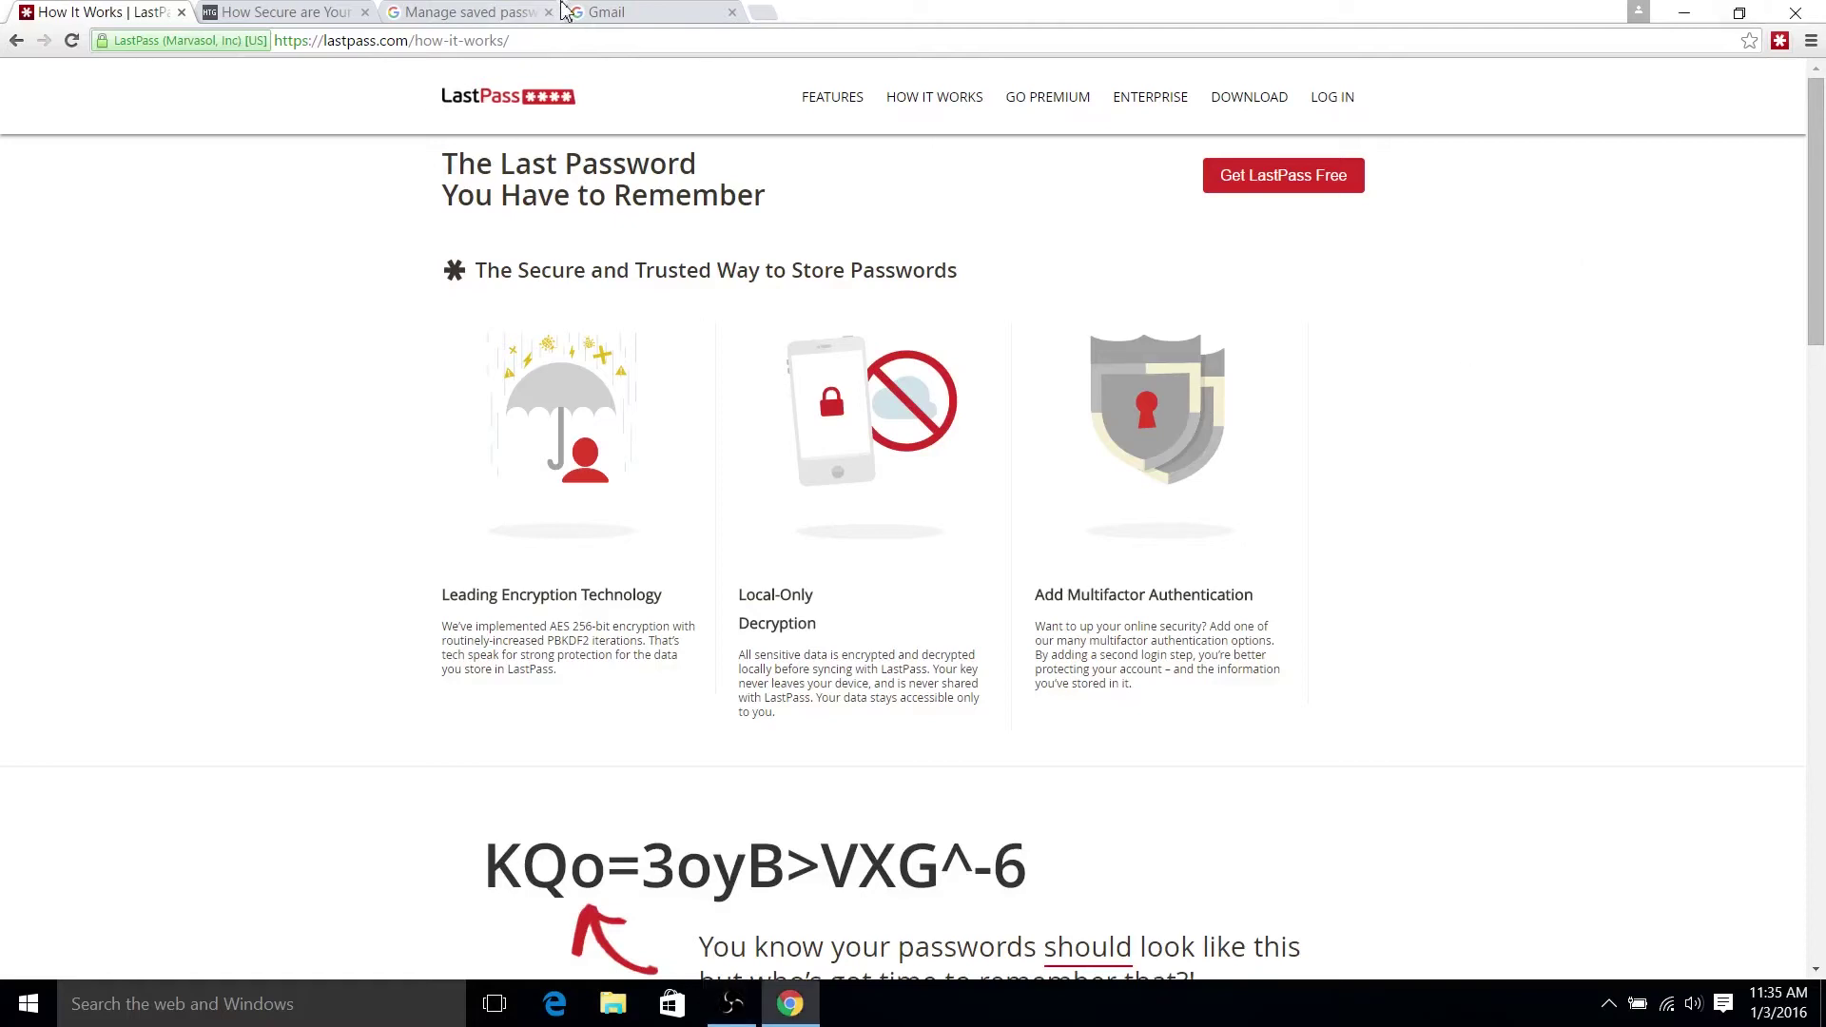
pyautogui.click(533, 12)
pyautogui.click(599, 11)
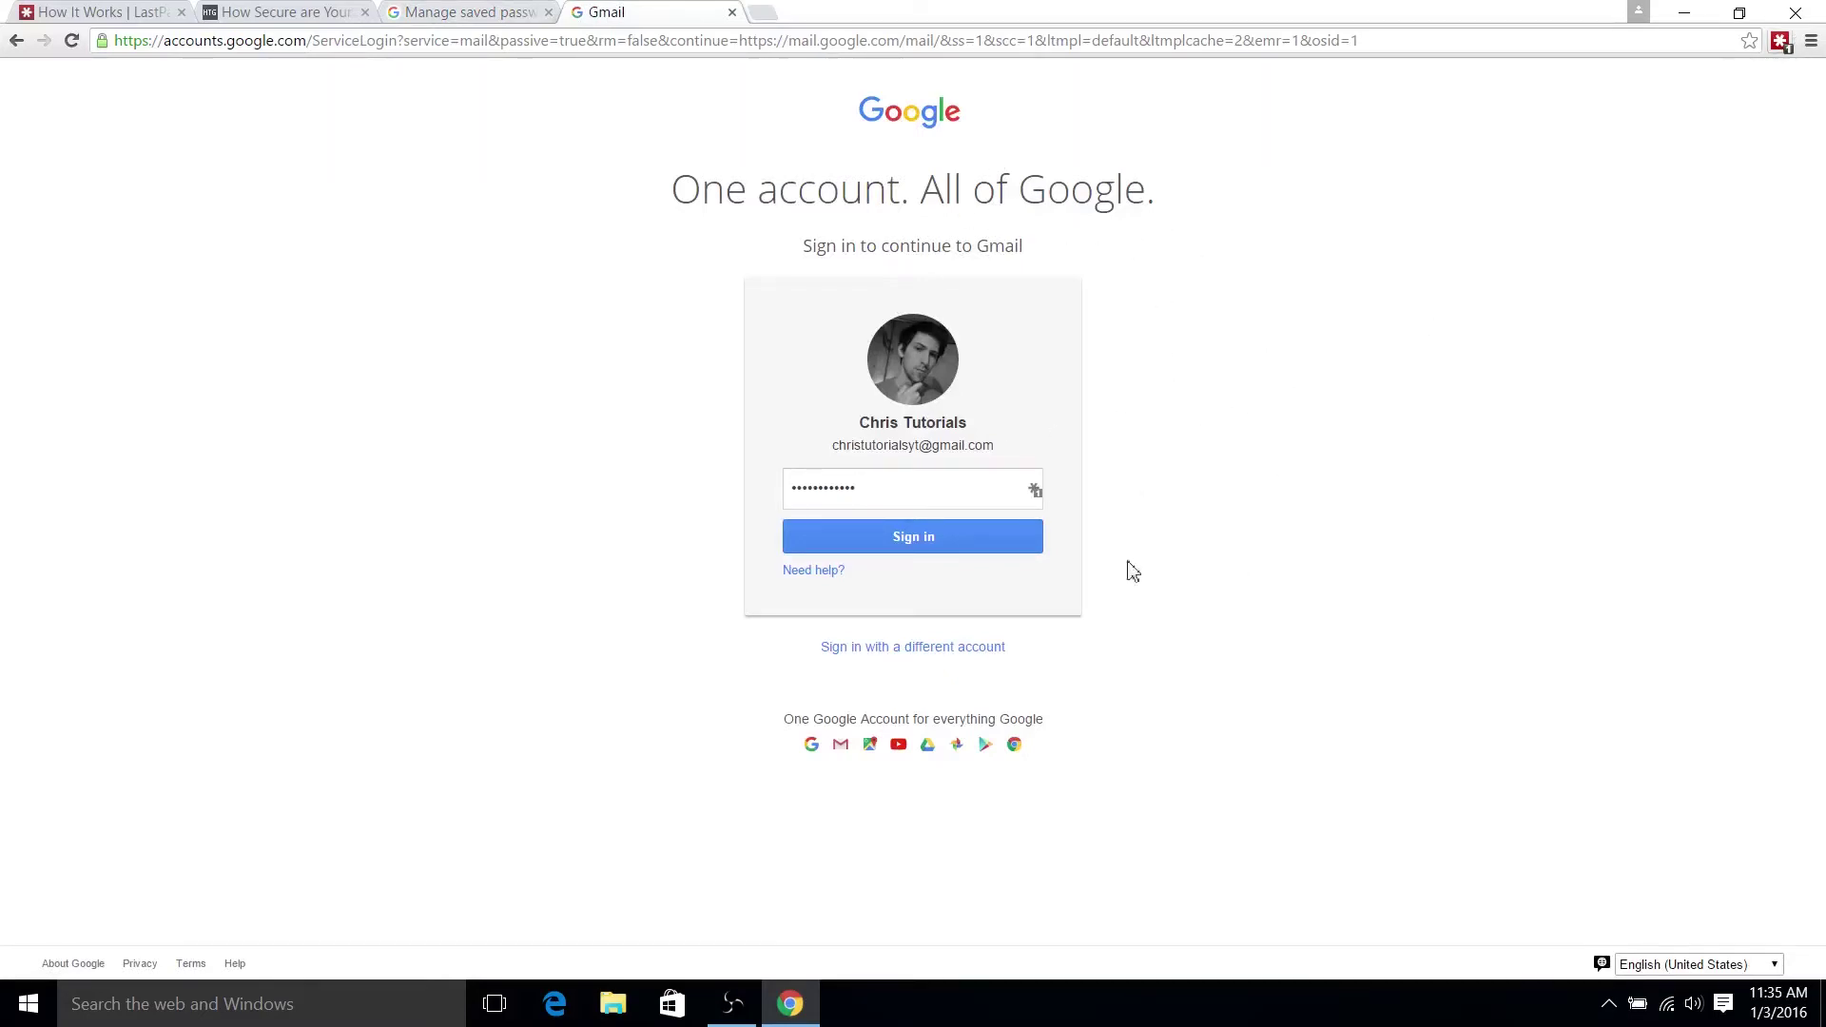
pyautogui.click(899, 650)
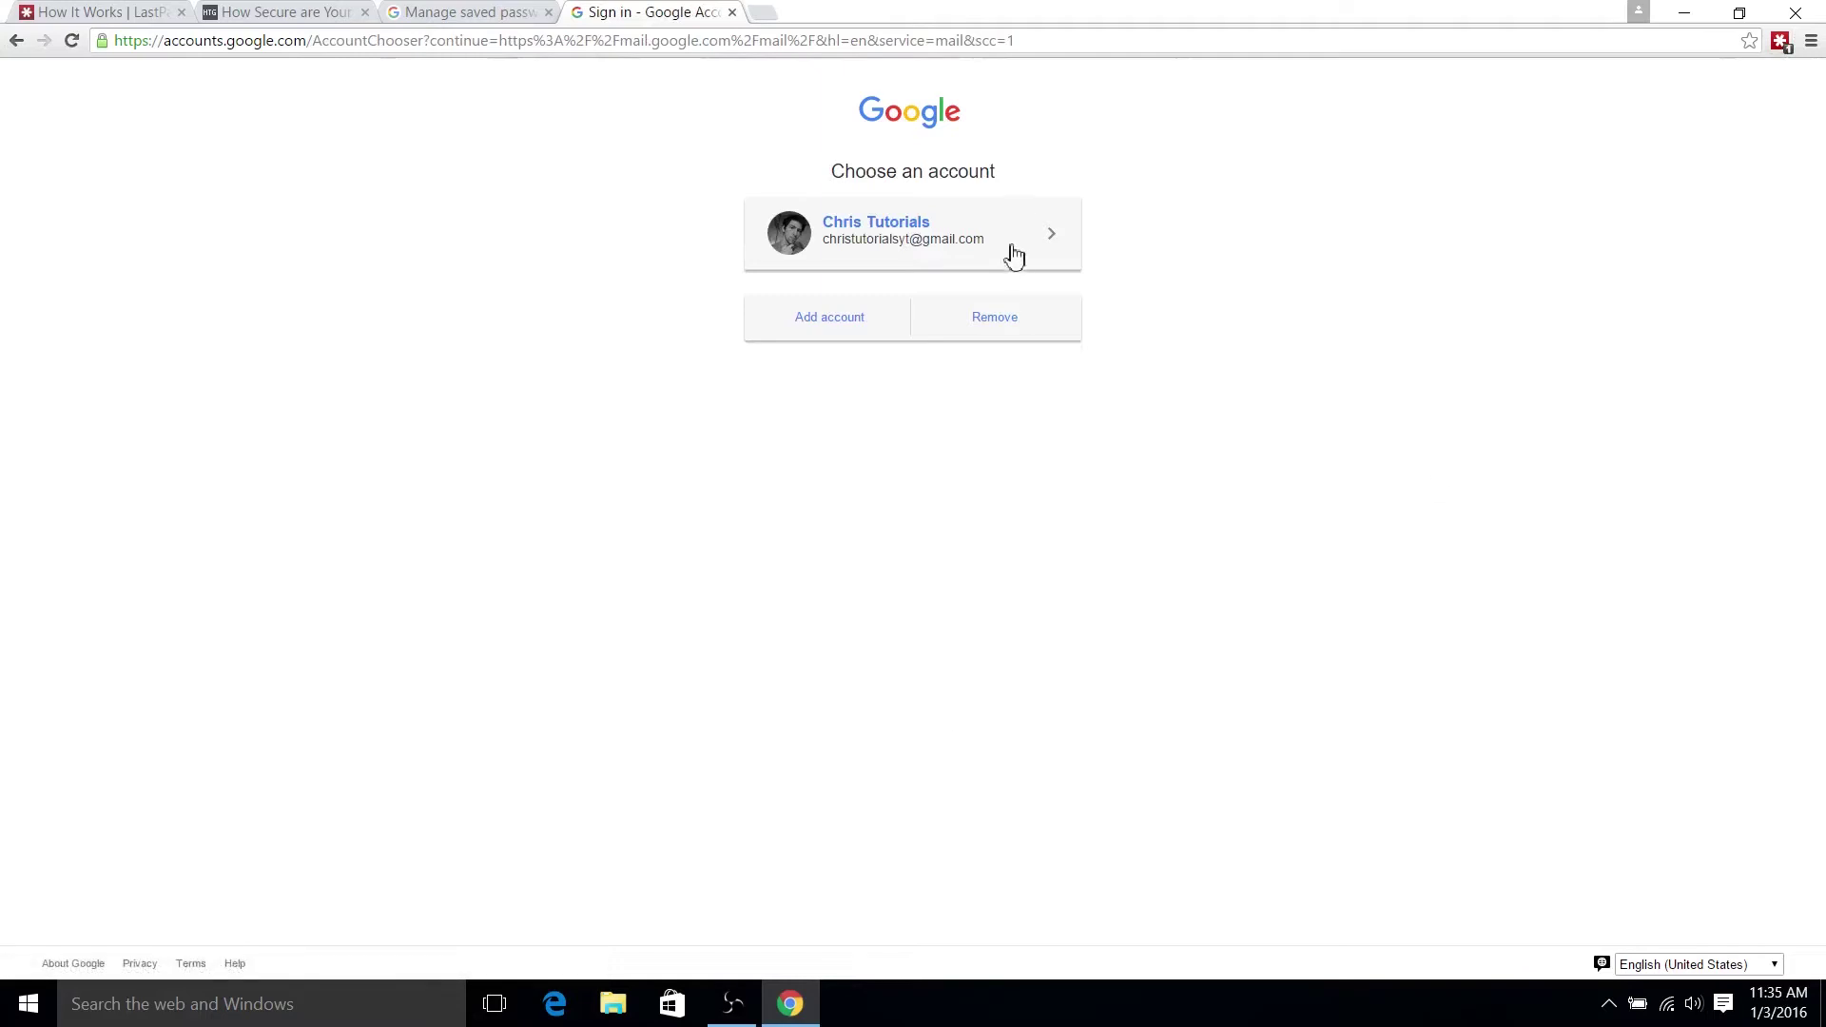
pyautogui.click(1001, 316)
pyautogui.click(1049, 246)
pyautogui.click(990, 305)
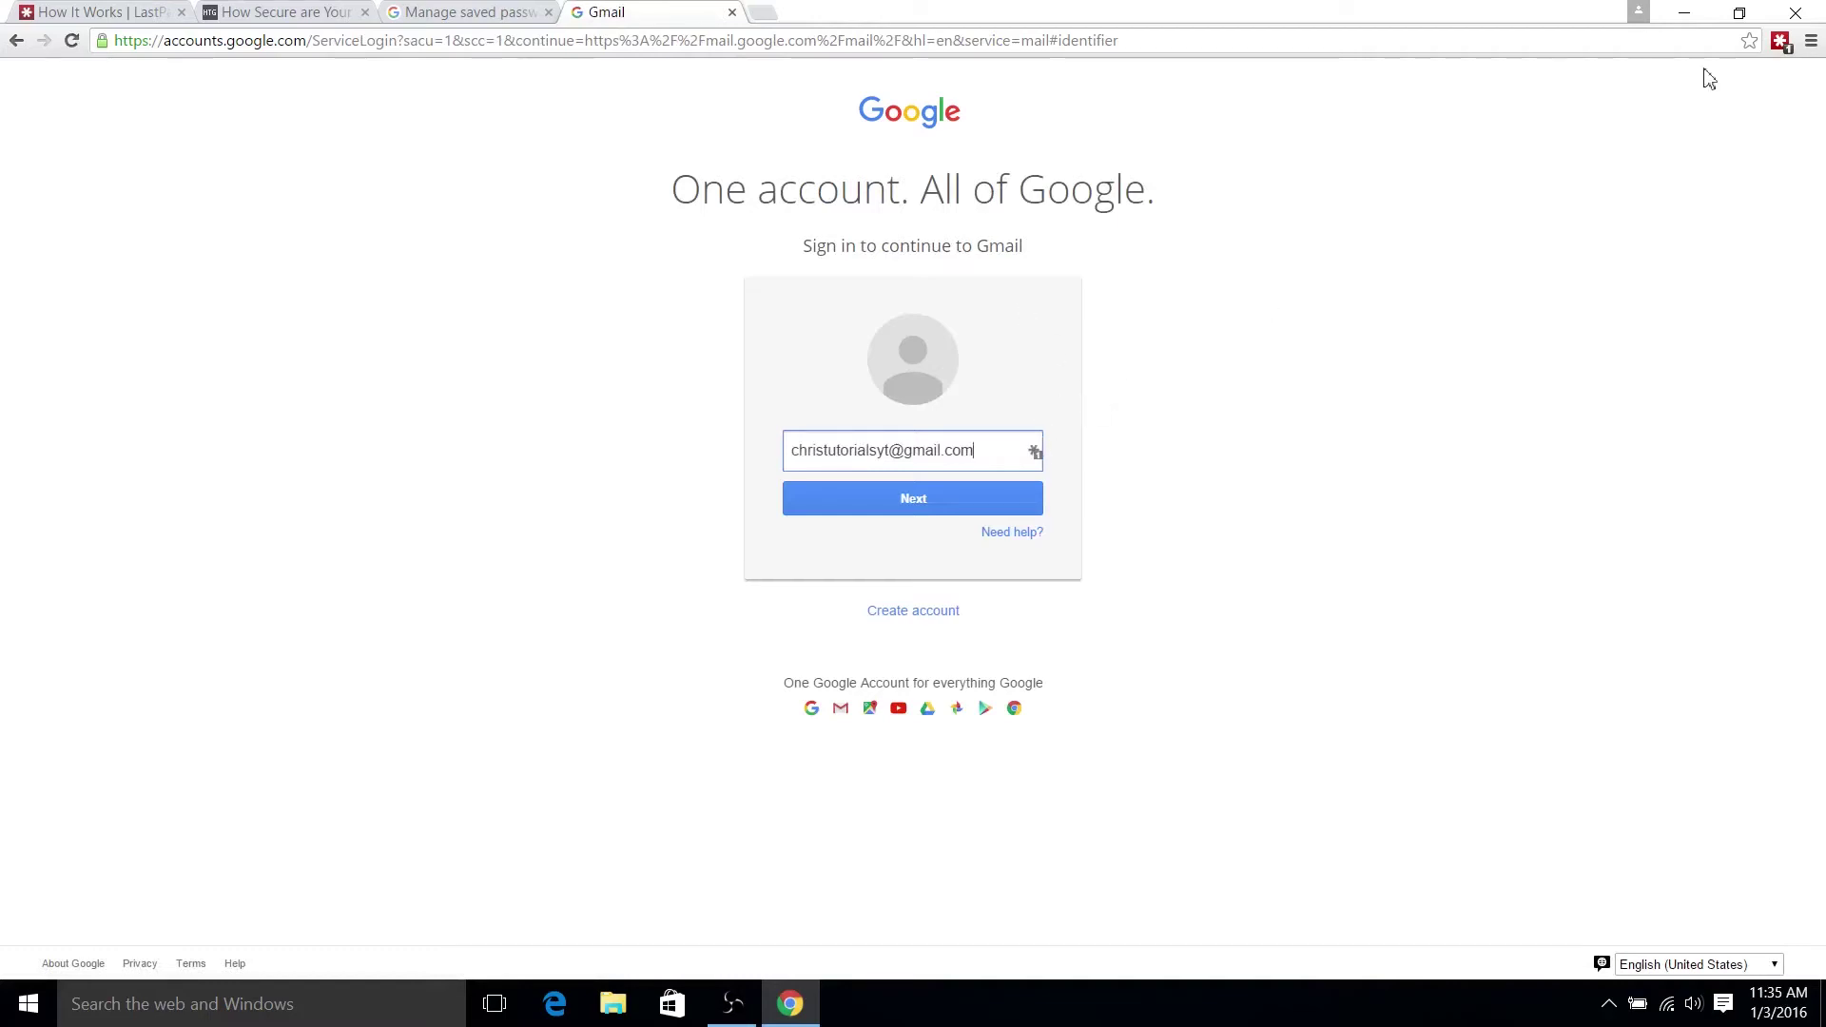
# - Check LastPass's matching logins for this page and inspect the Gmail email field
pyautogui.click(1782, 47)
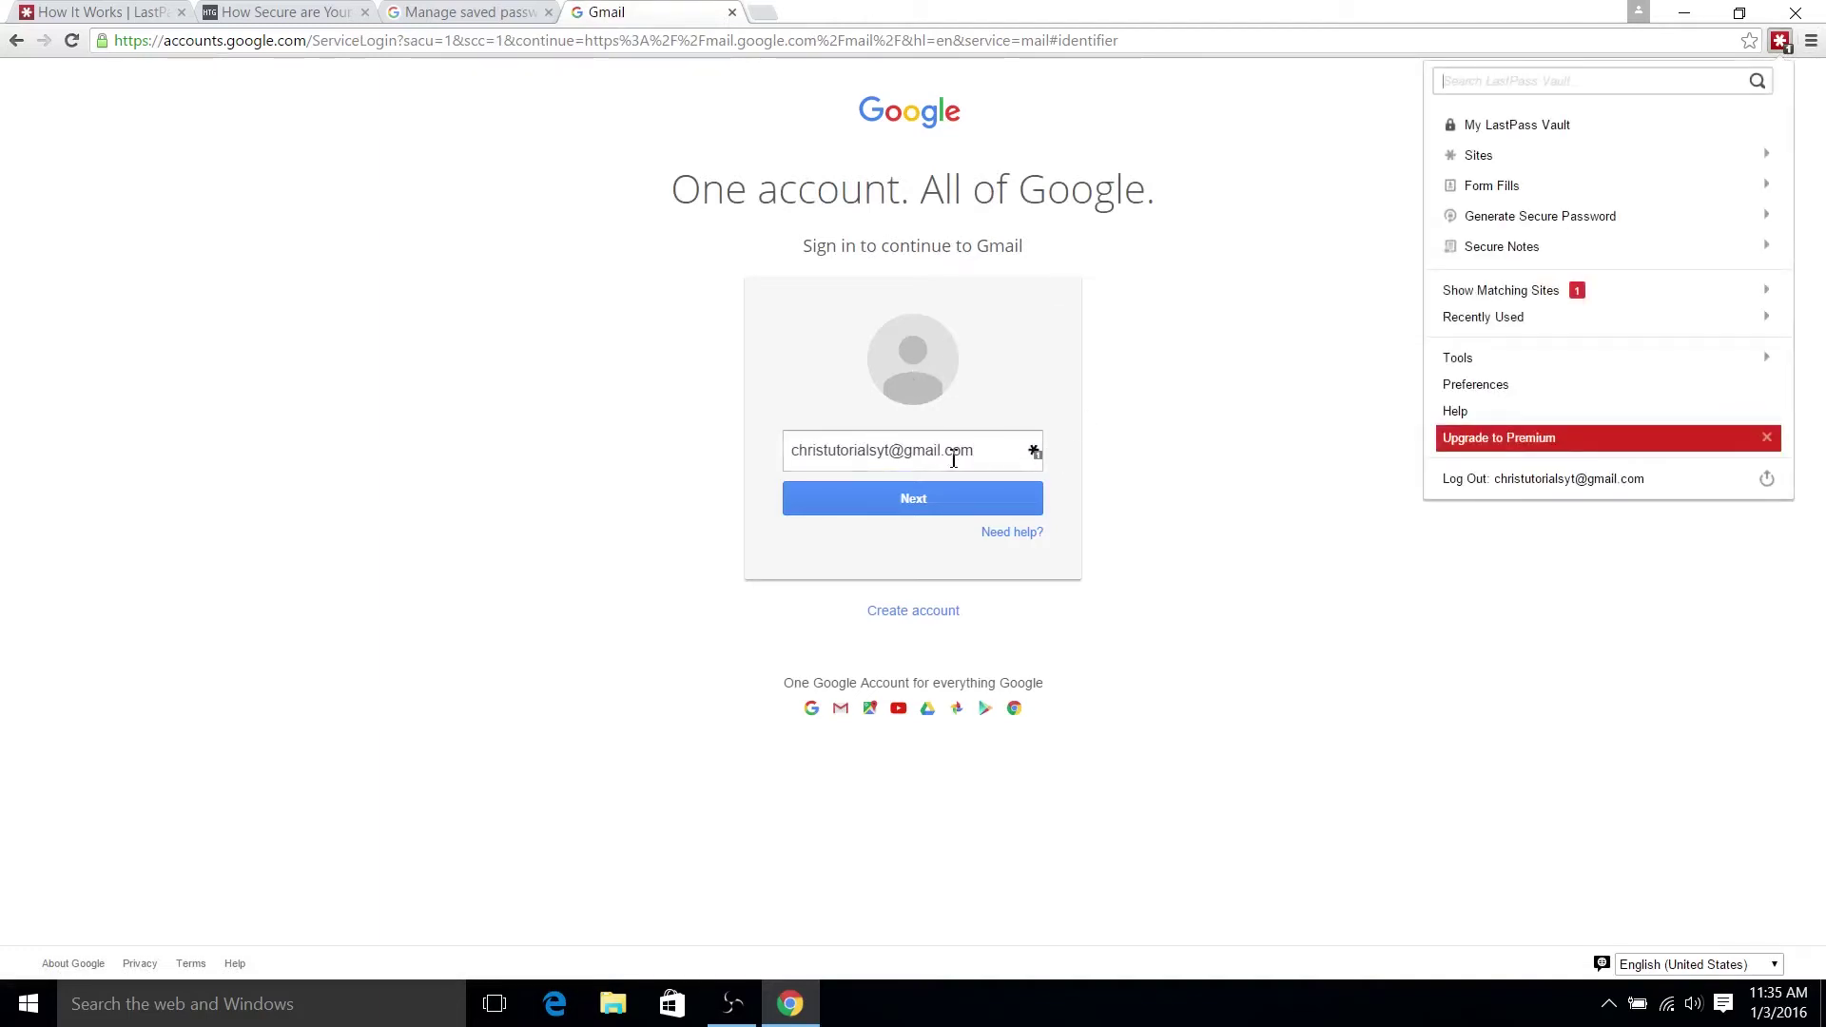
pyautogui.click(1003, 454)
pyautogui.click(1035, 452)
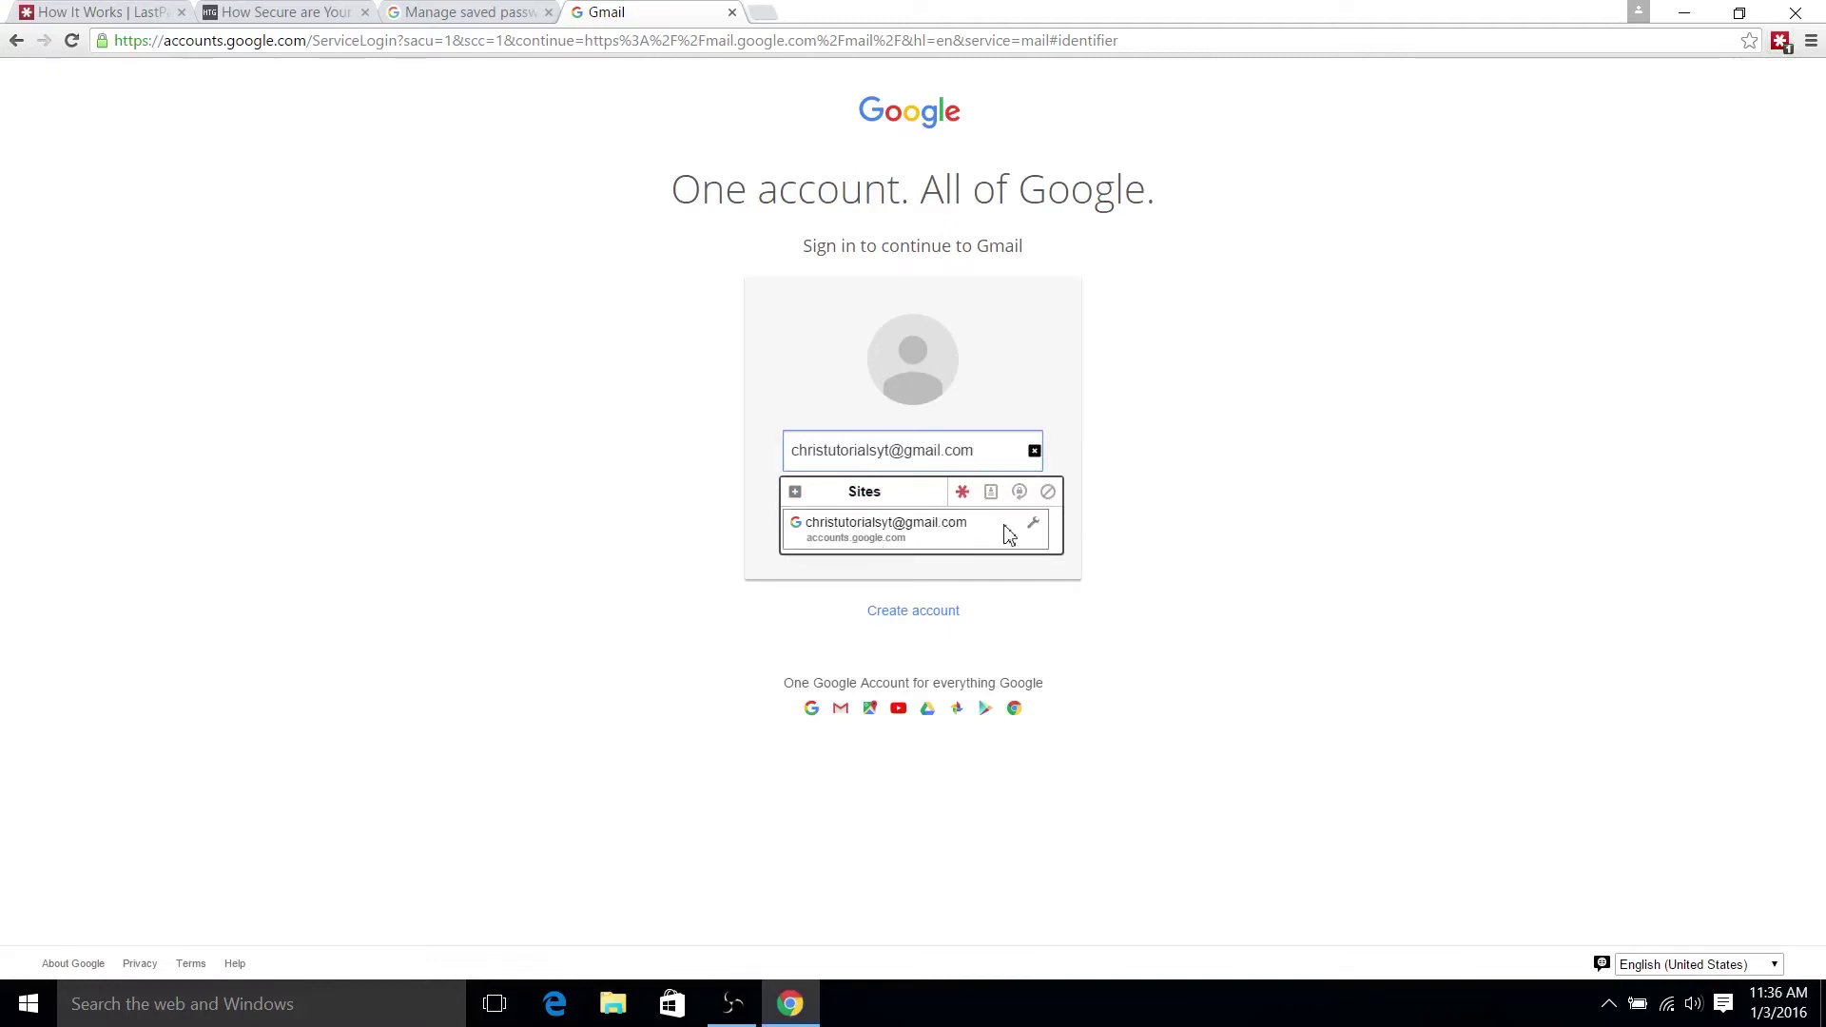
pyautogui.click(1200, 409)
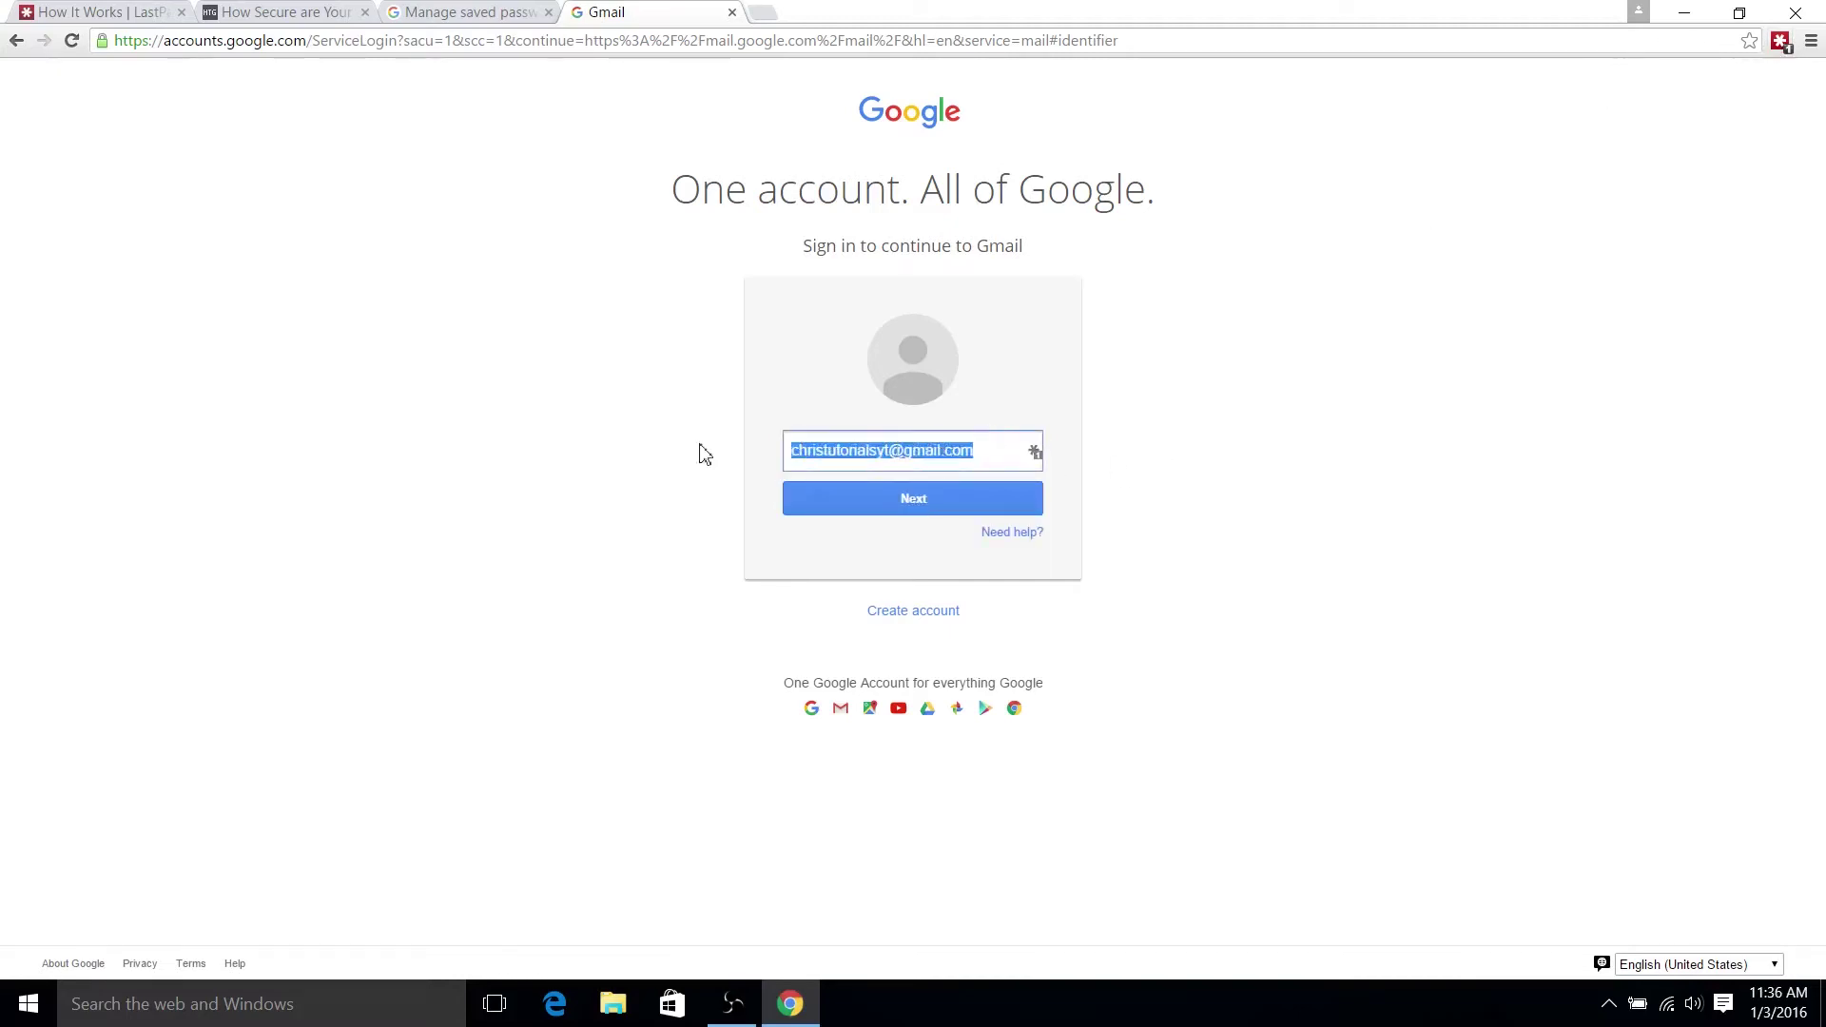
pyautogui.moveTo(995, 458); pyautogui.dragTo(757, 538)
pyautogui.click(978, 351)
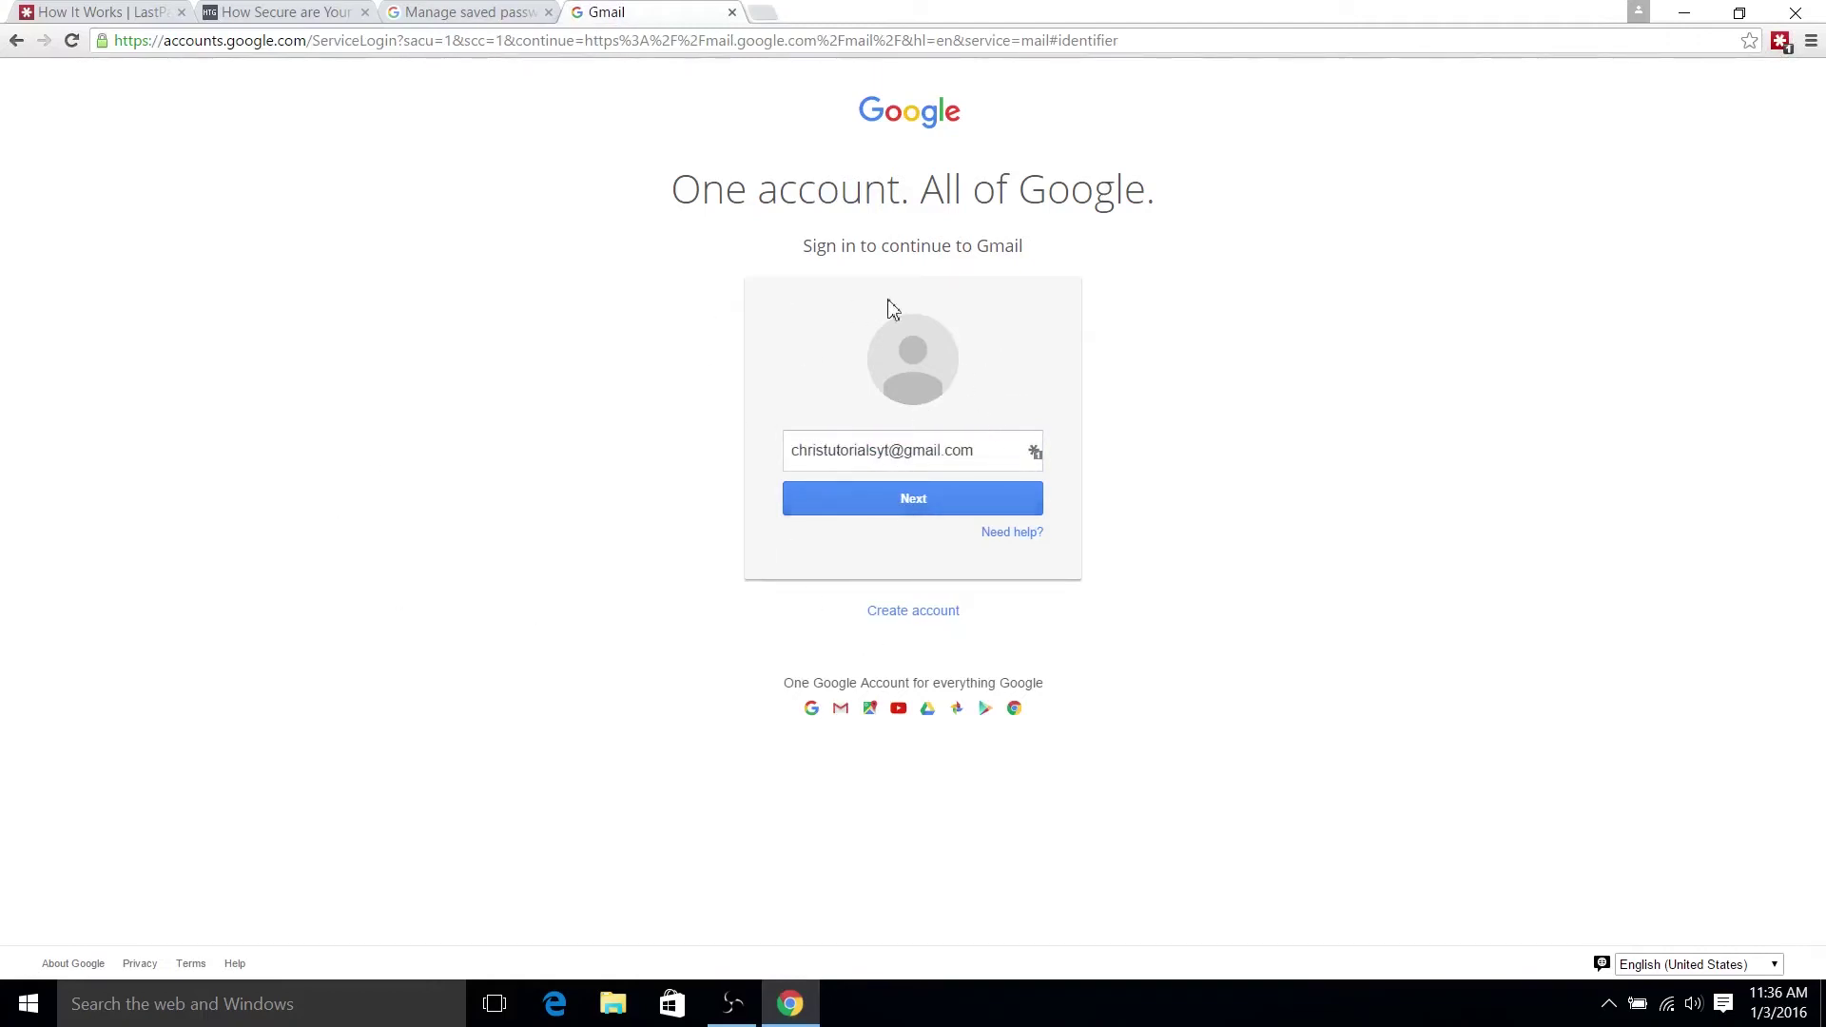
# - Open the accounts.google.com login from Show Matching Sites in the Edit Site page
pyautogui.click(1780, 42)
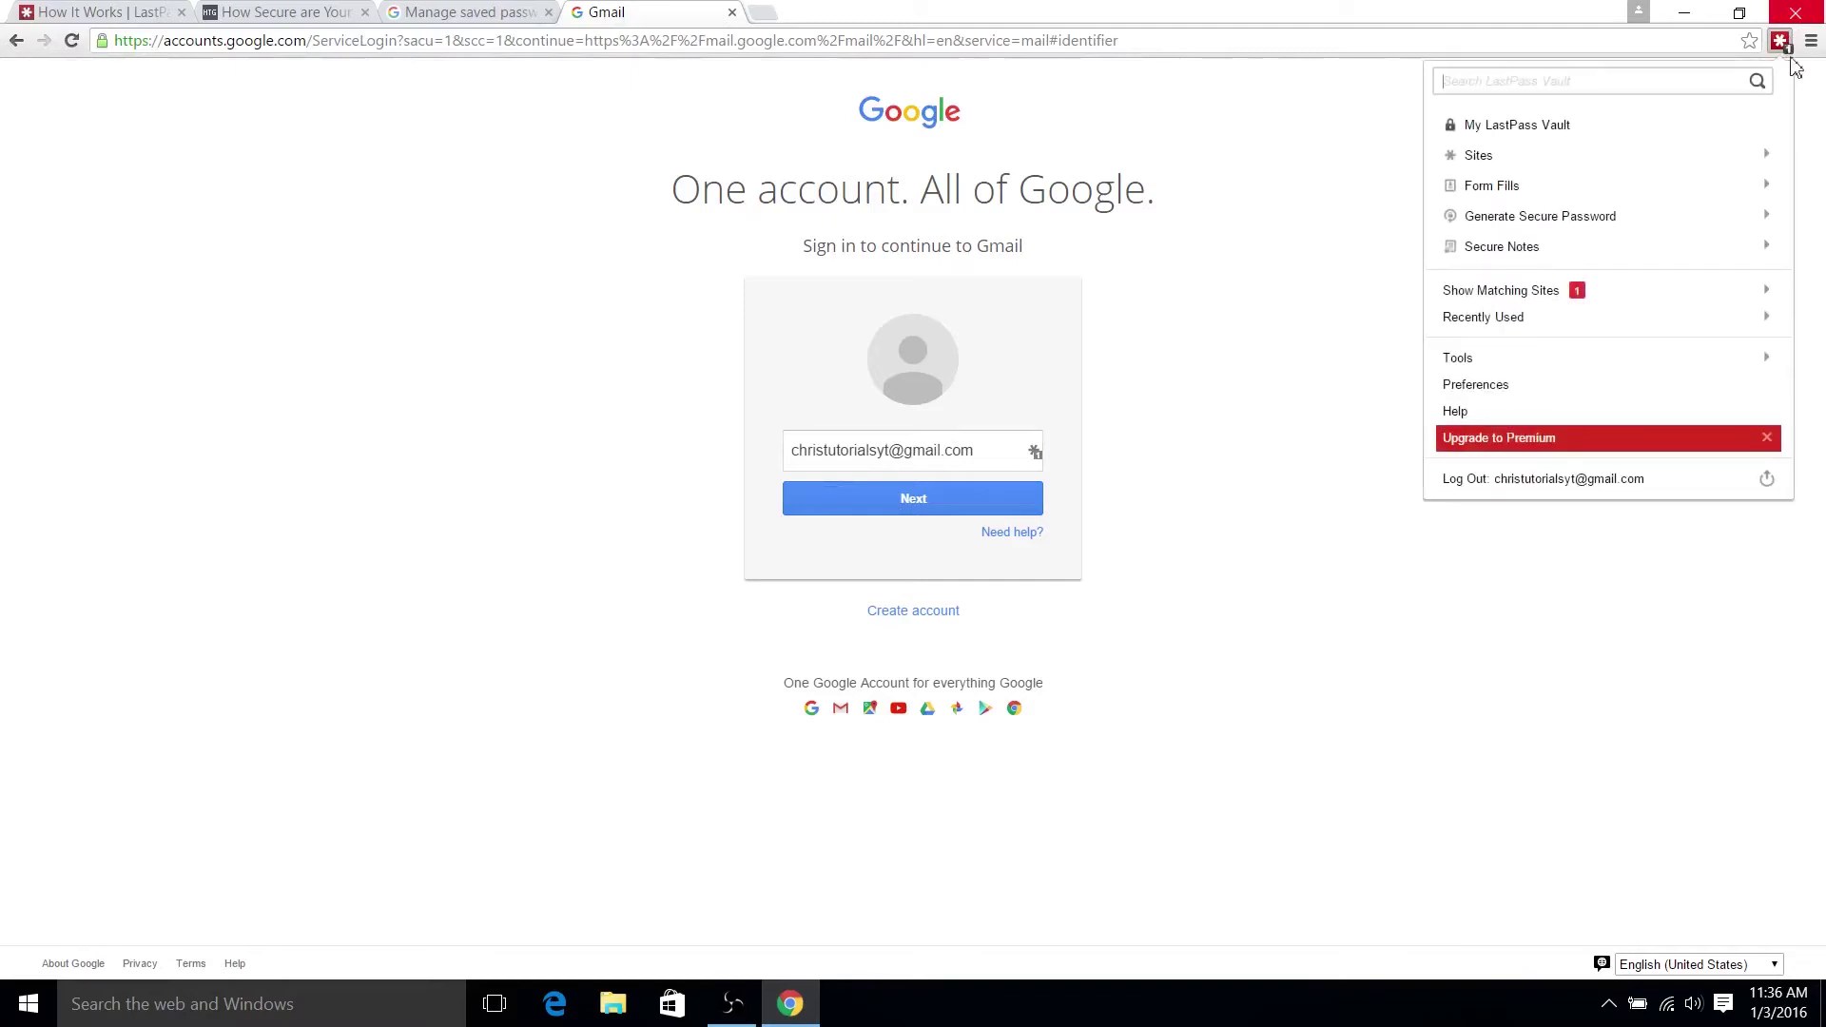
pyautogui.click(1724, 306)
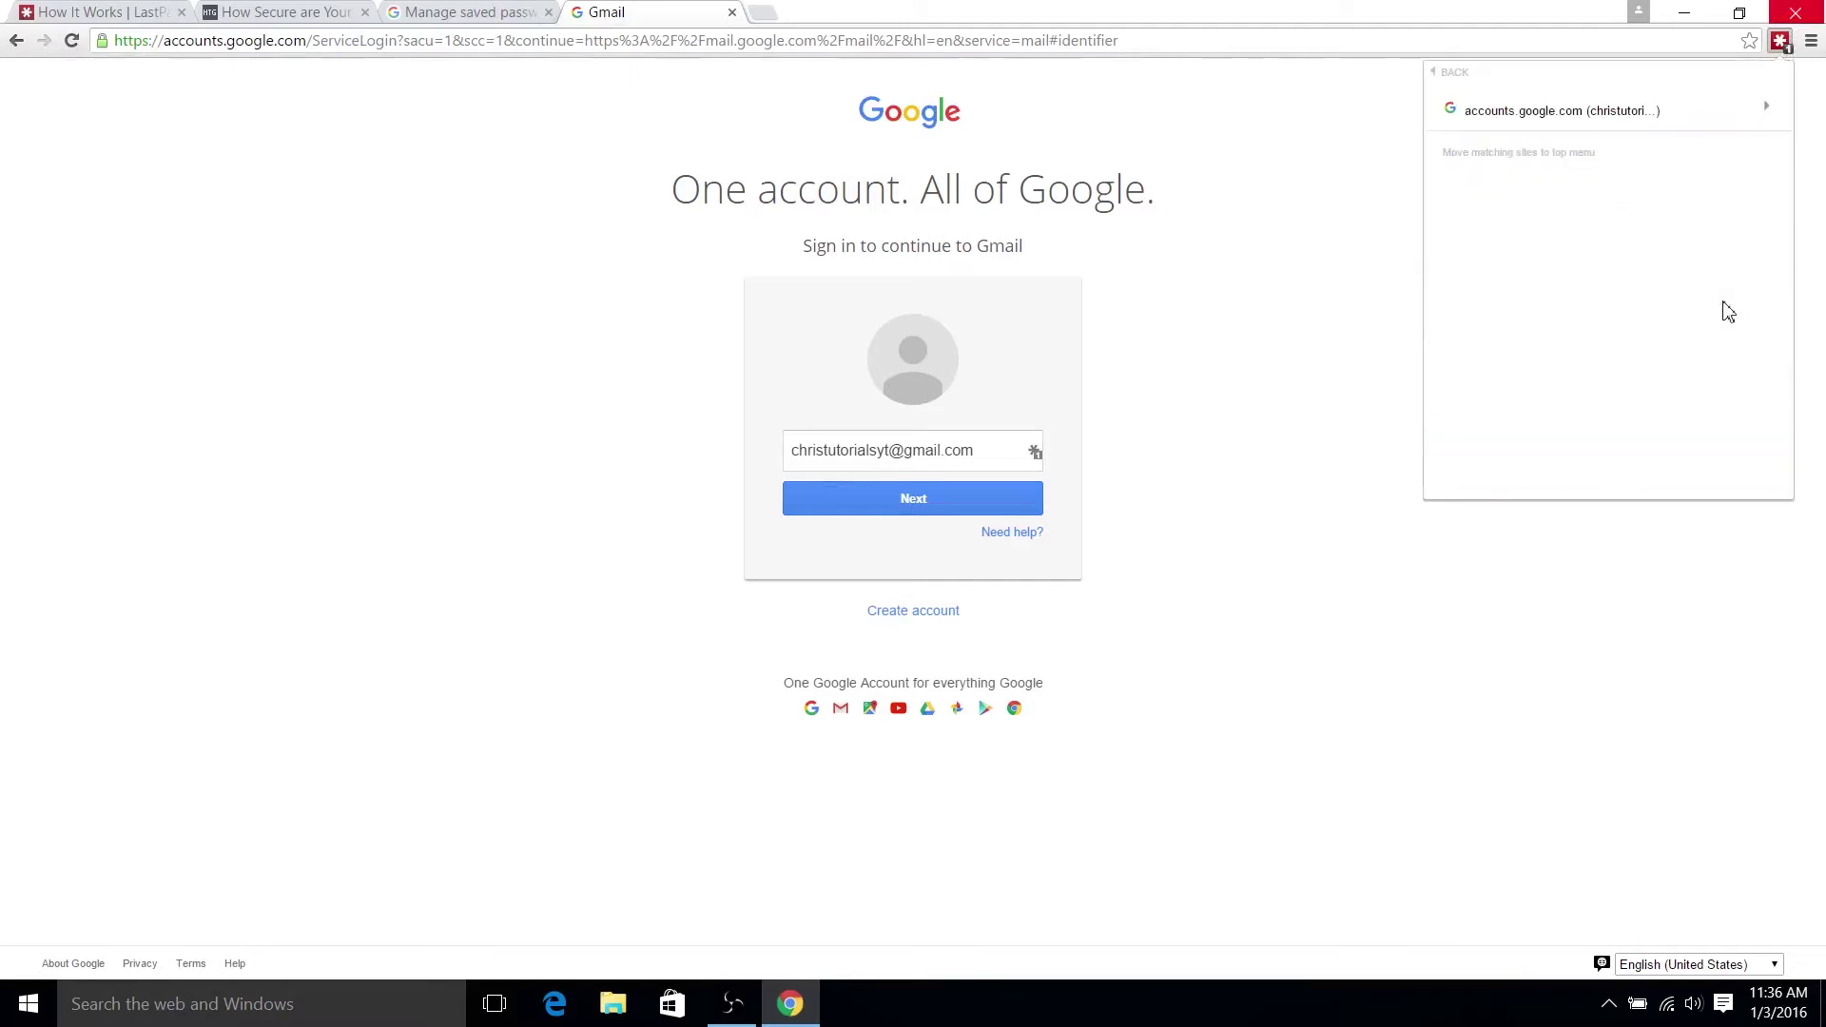
pyautogui.click(1773, 107)
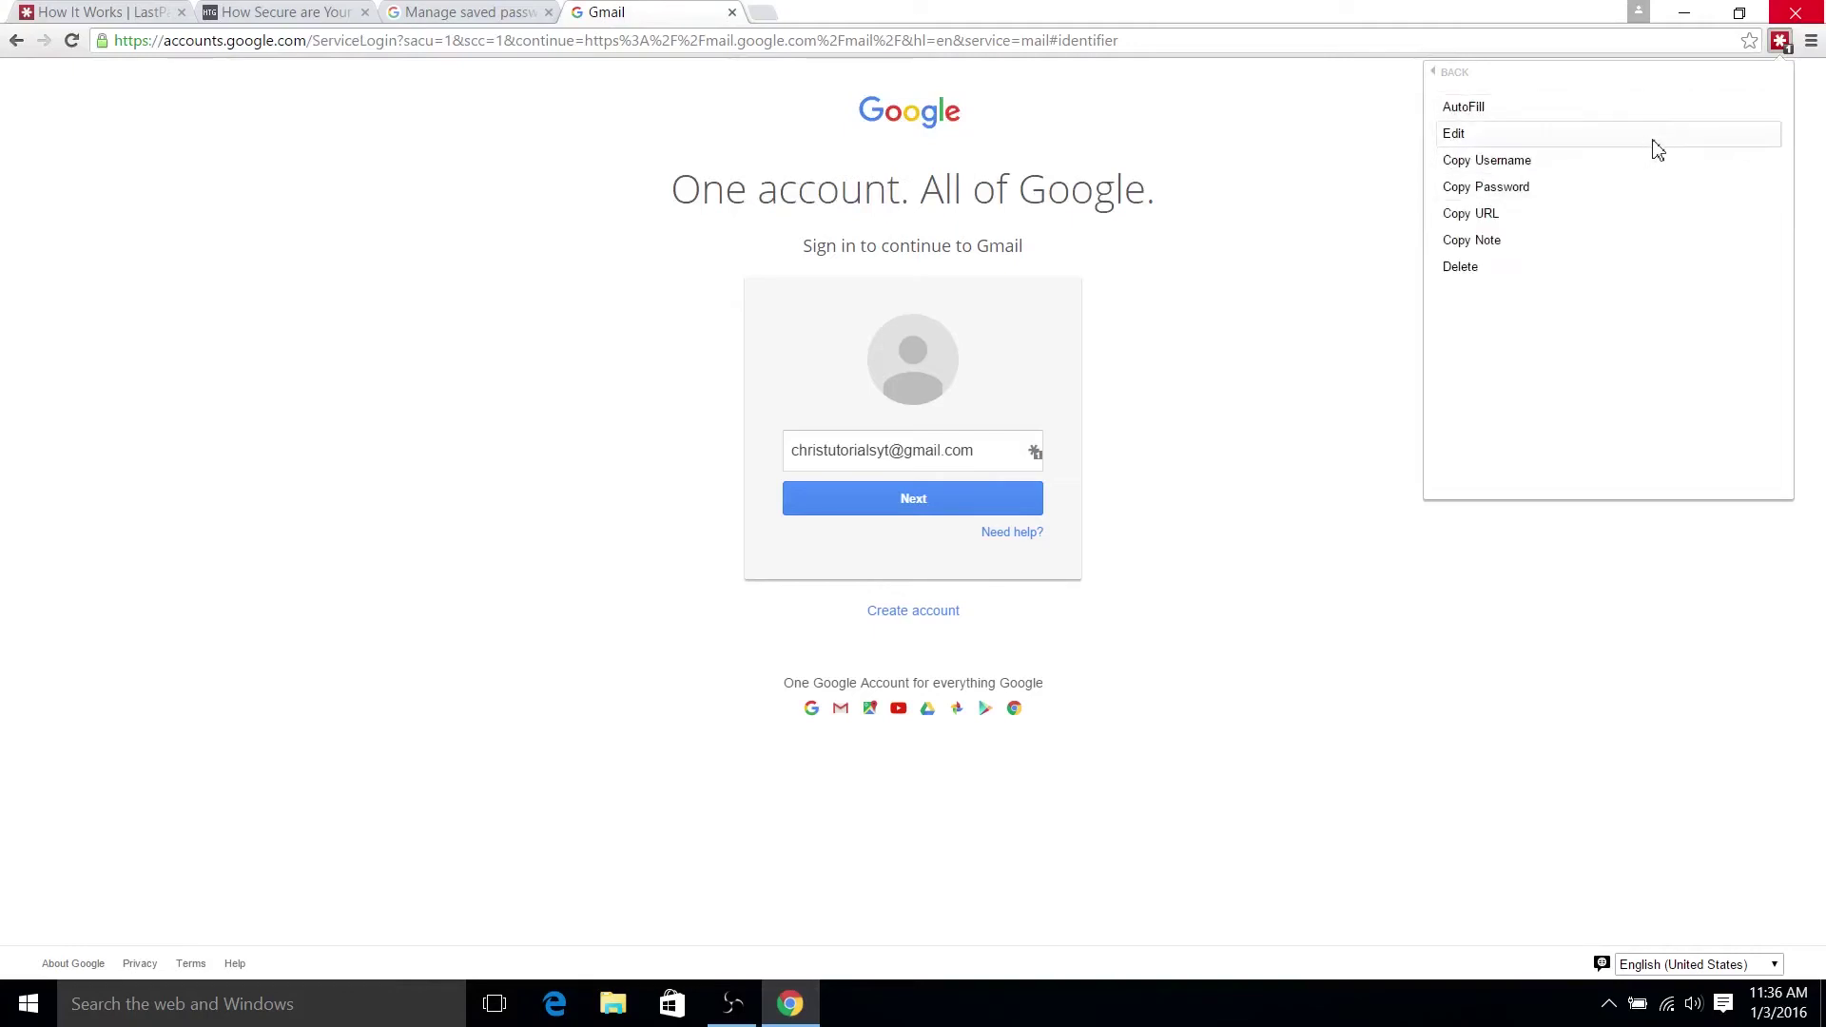
pyautogui.click(1654, 144)
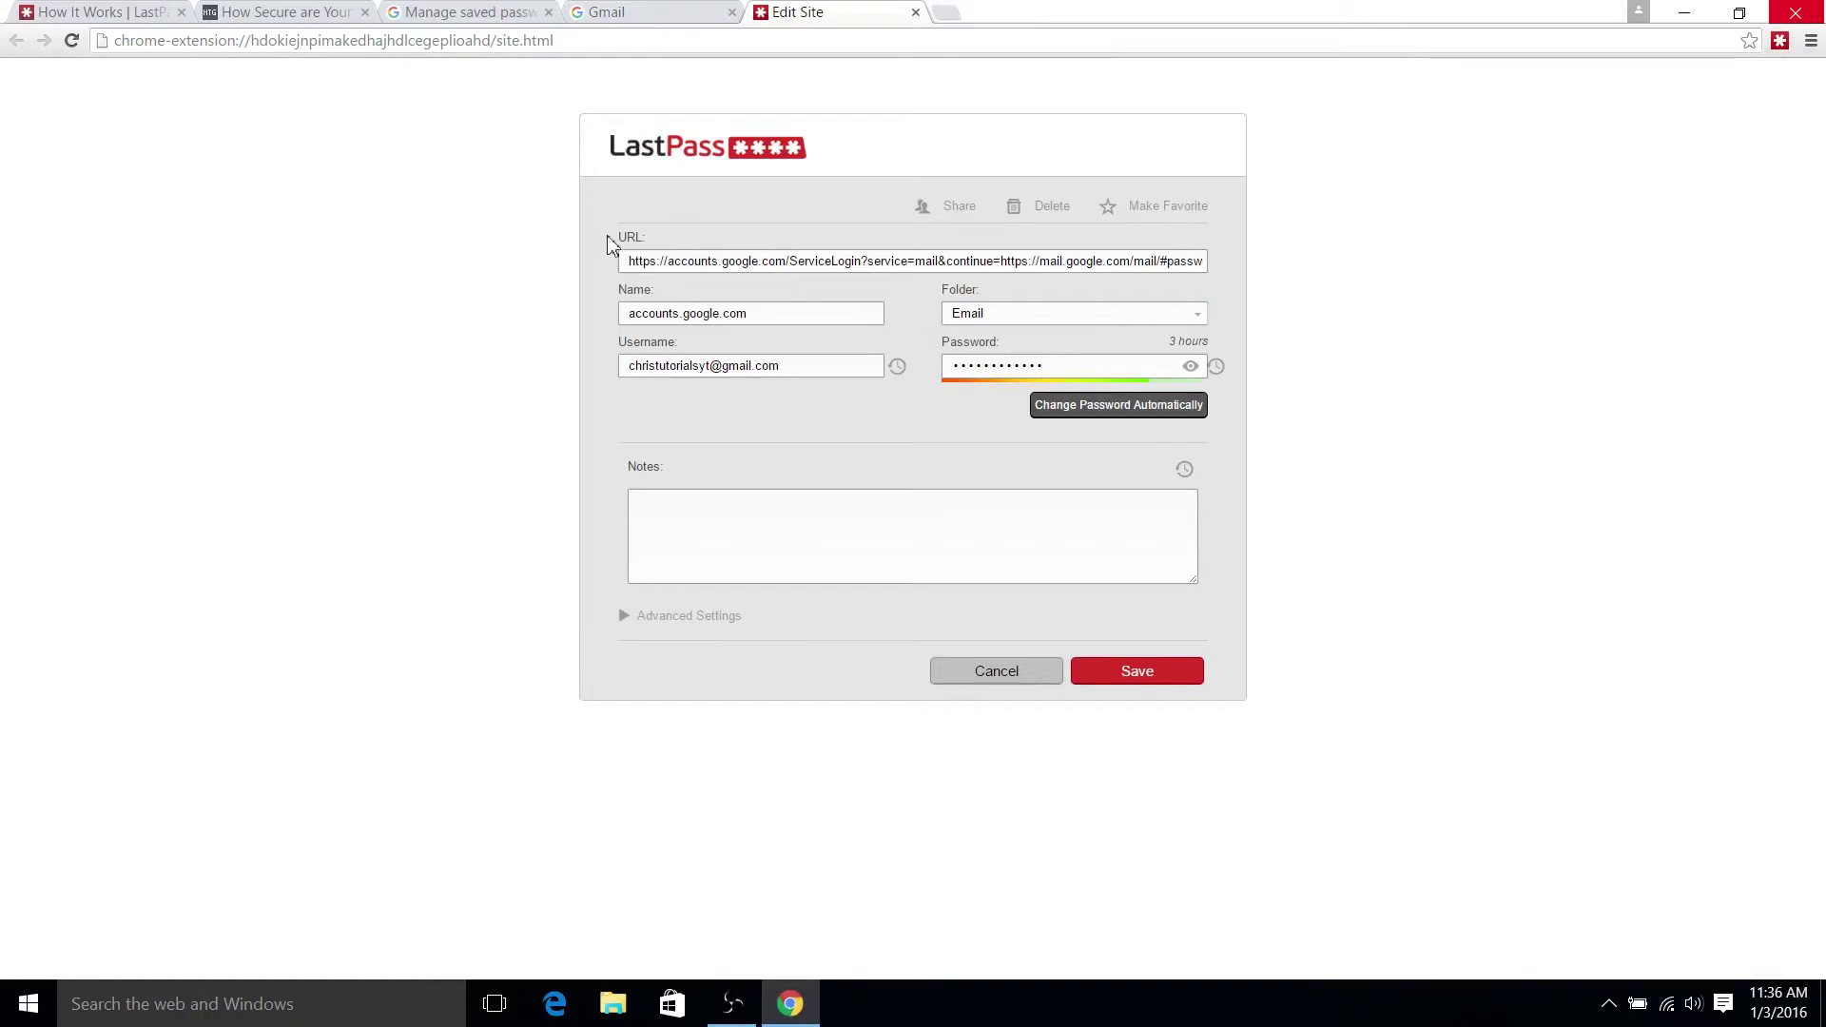
# - Review the saved URL and username on the Edit Site page, then cancel without changes
pyautogui.moveTo(626, 261); pyautogui.dragTo(1619, 284)
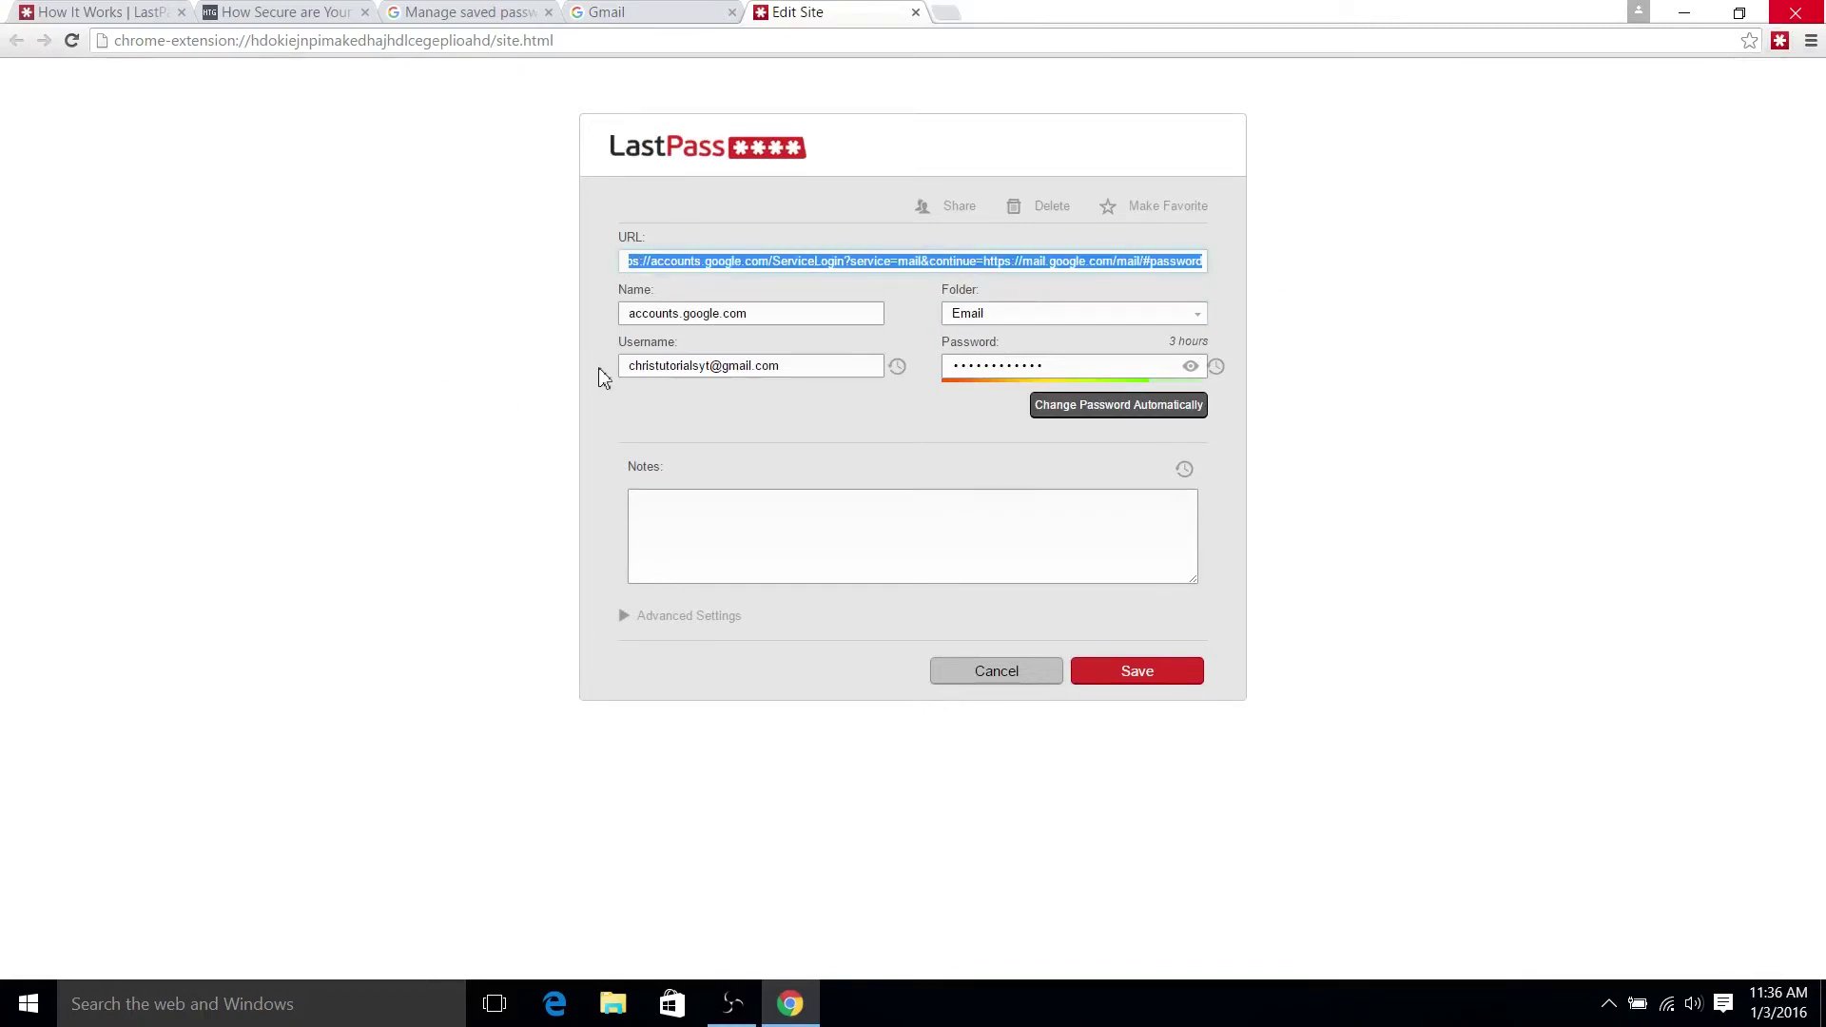
pyautogui.moveTo(659, 366); pyautogui.dragTo(817, 371)
pyautogui.click(817, 370)
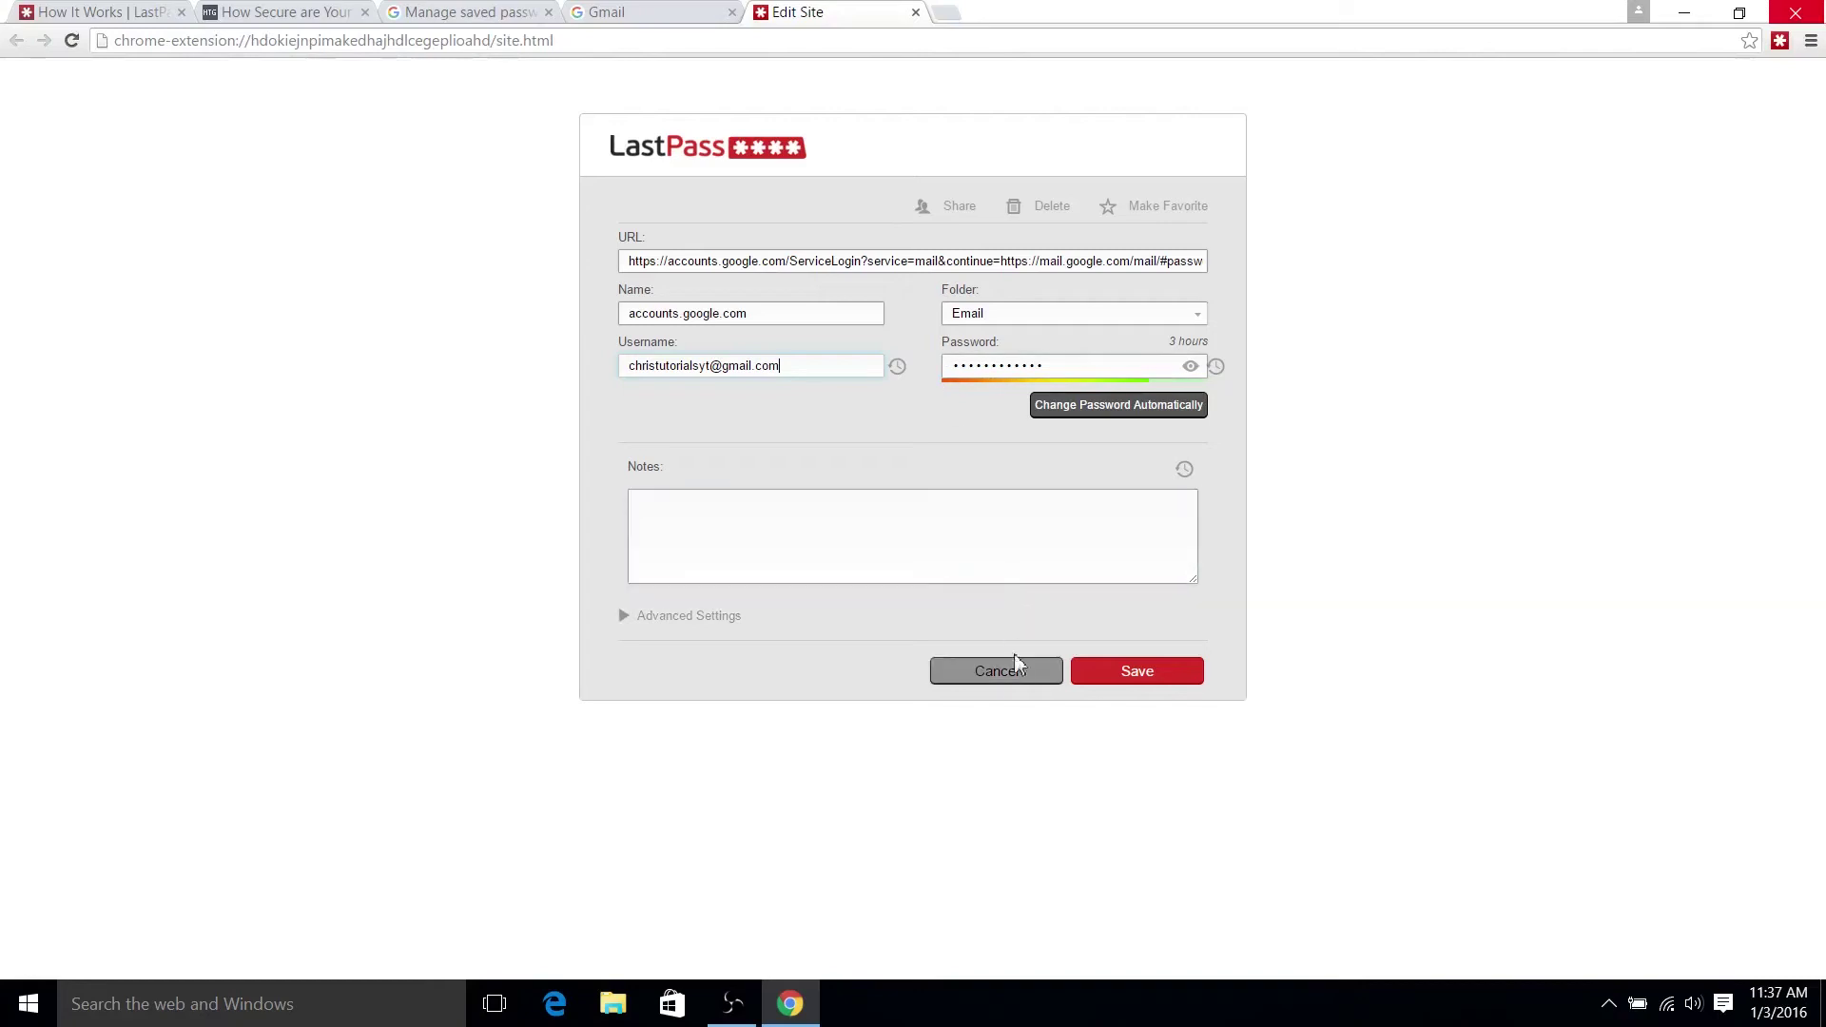
pyautogui.click(1016, 677)
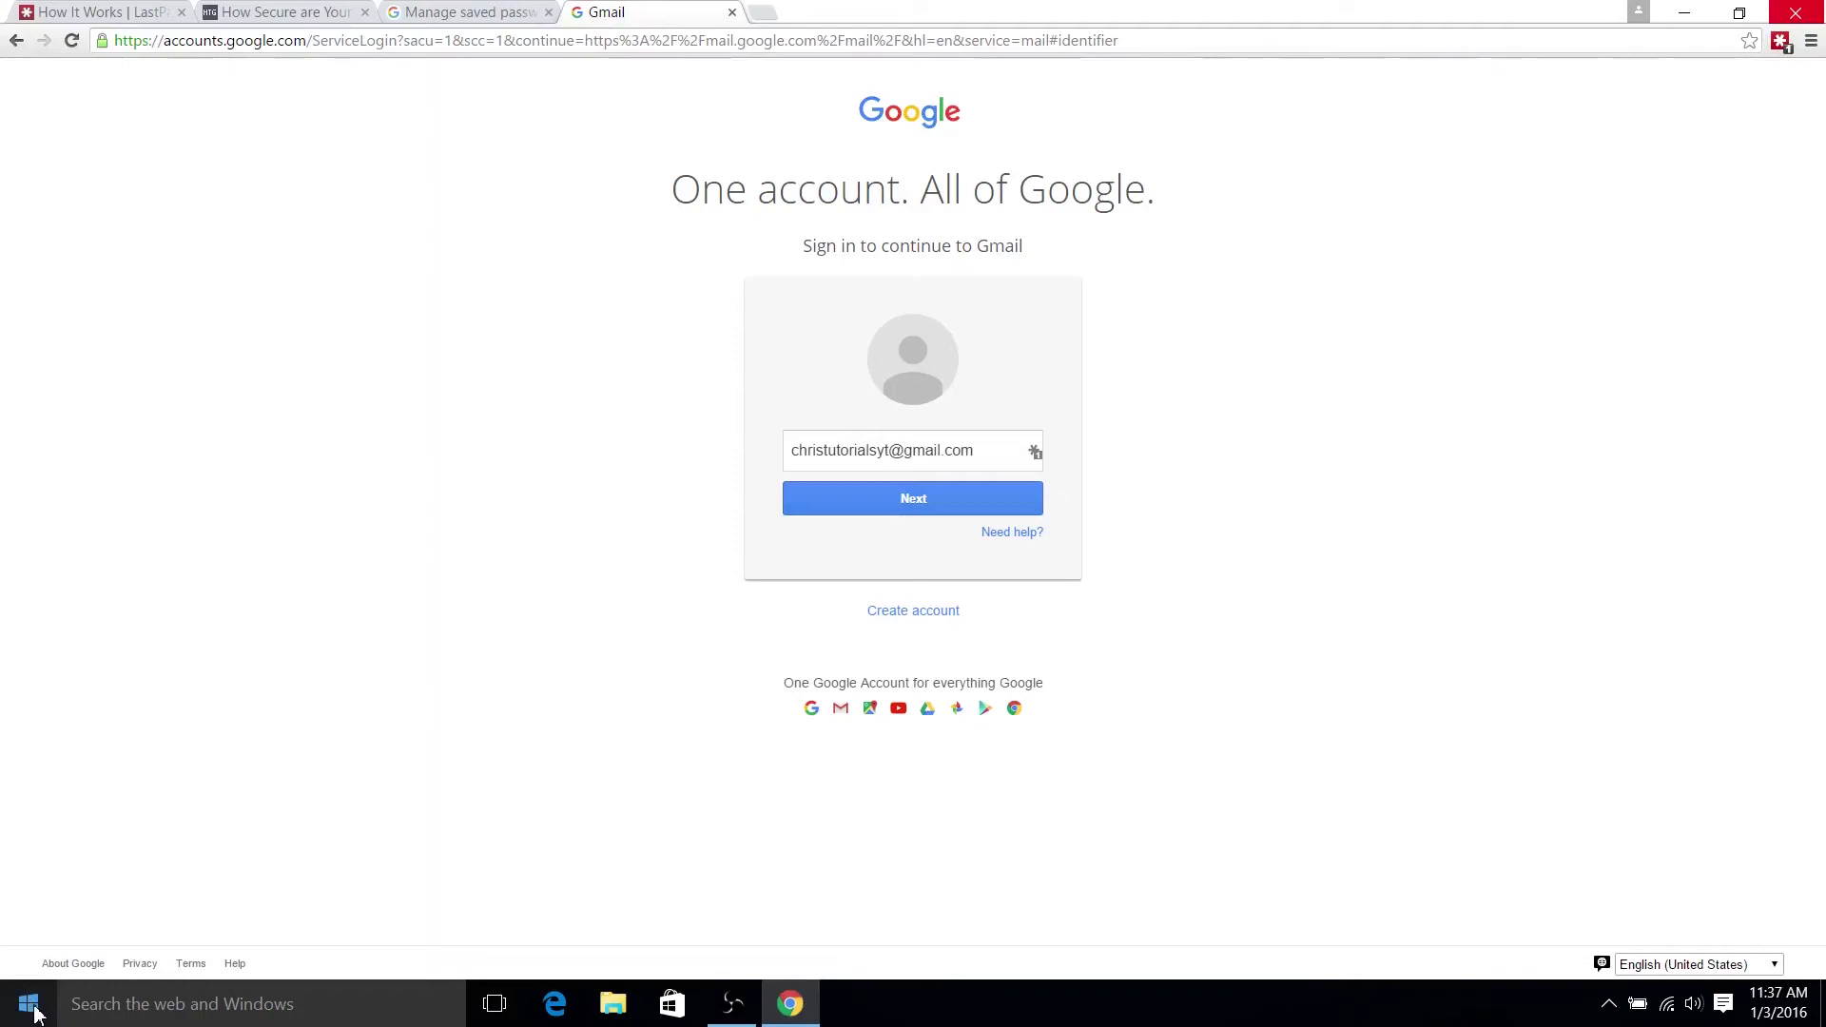
# - Check the LastPass menu while Gmail's sign-in page shows the autofilled email address
pyautogui.click(1780, 41)
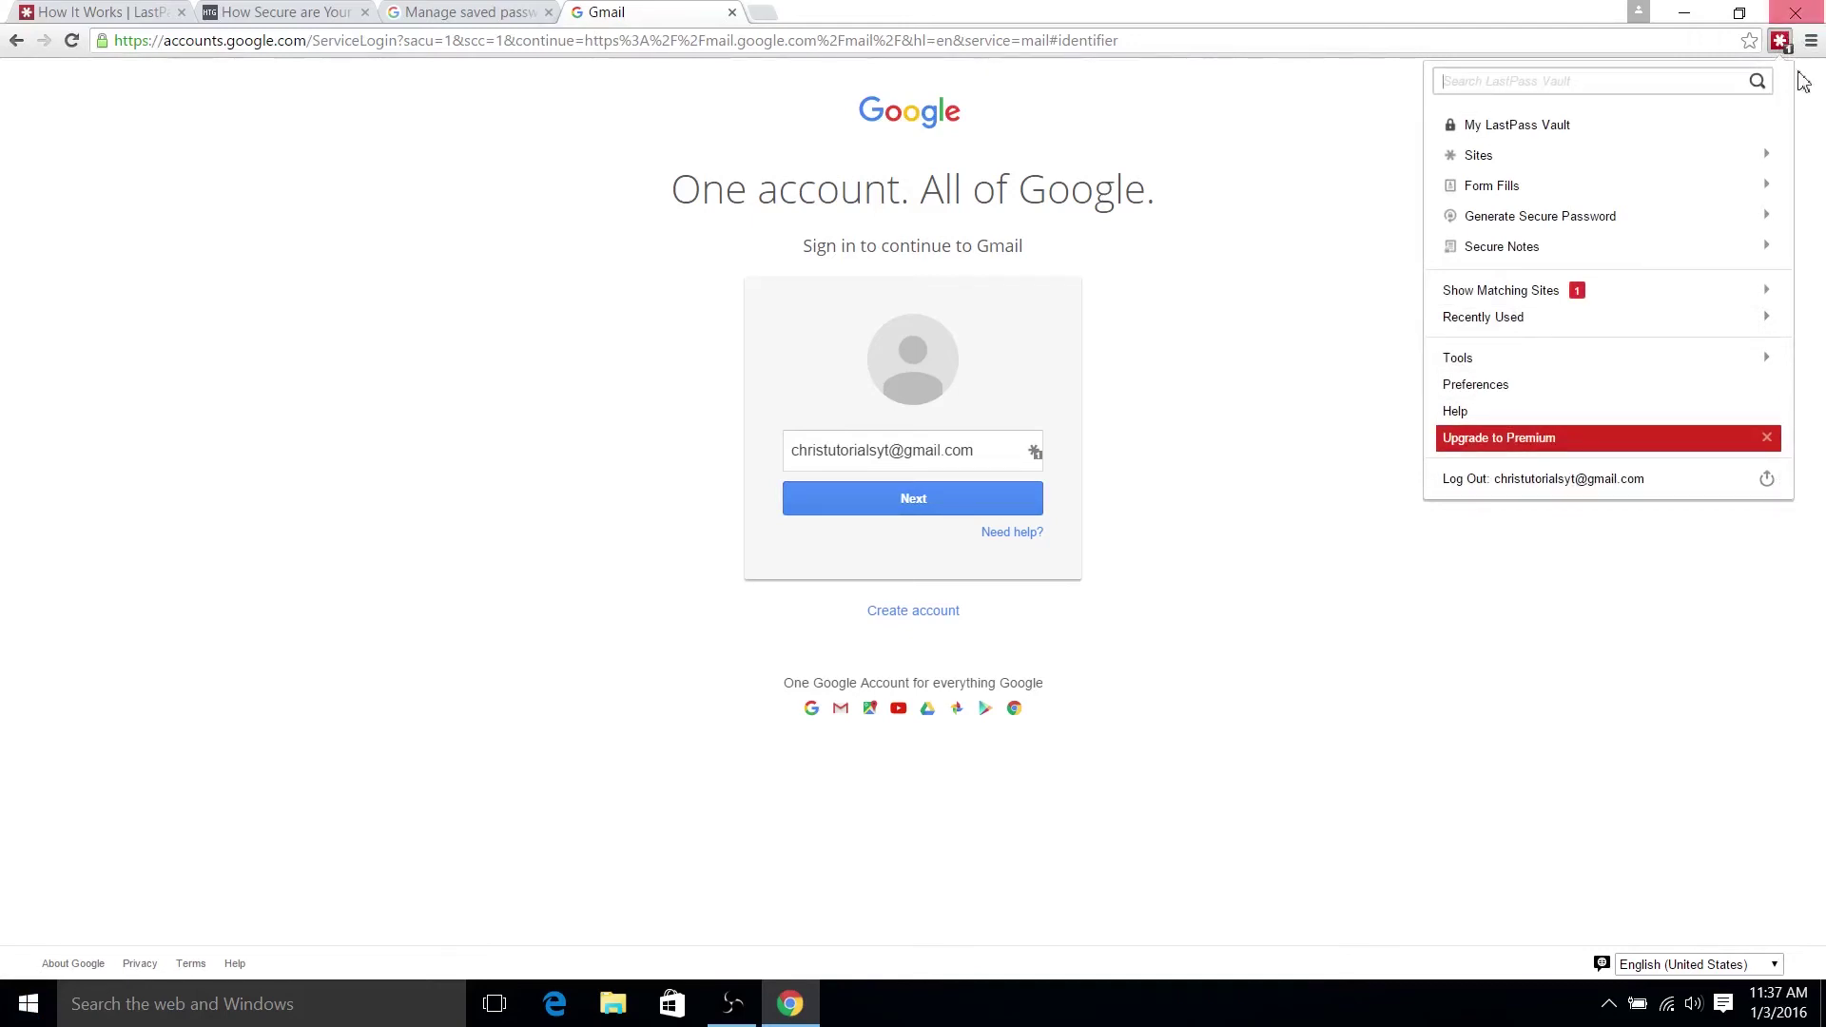
pyautogui.click(1351, 174)
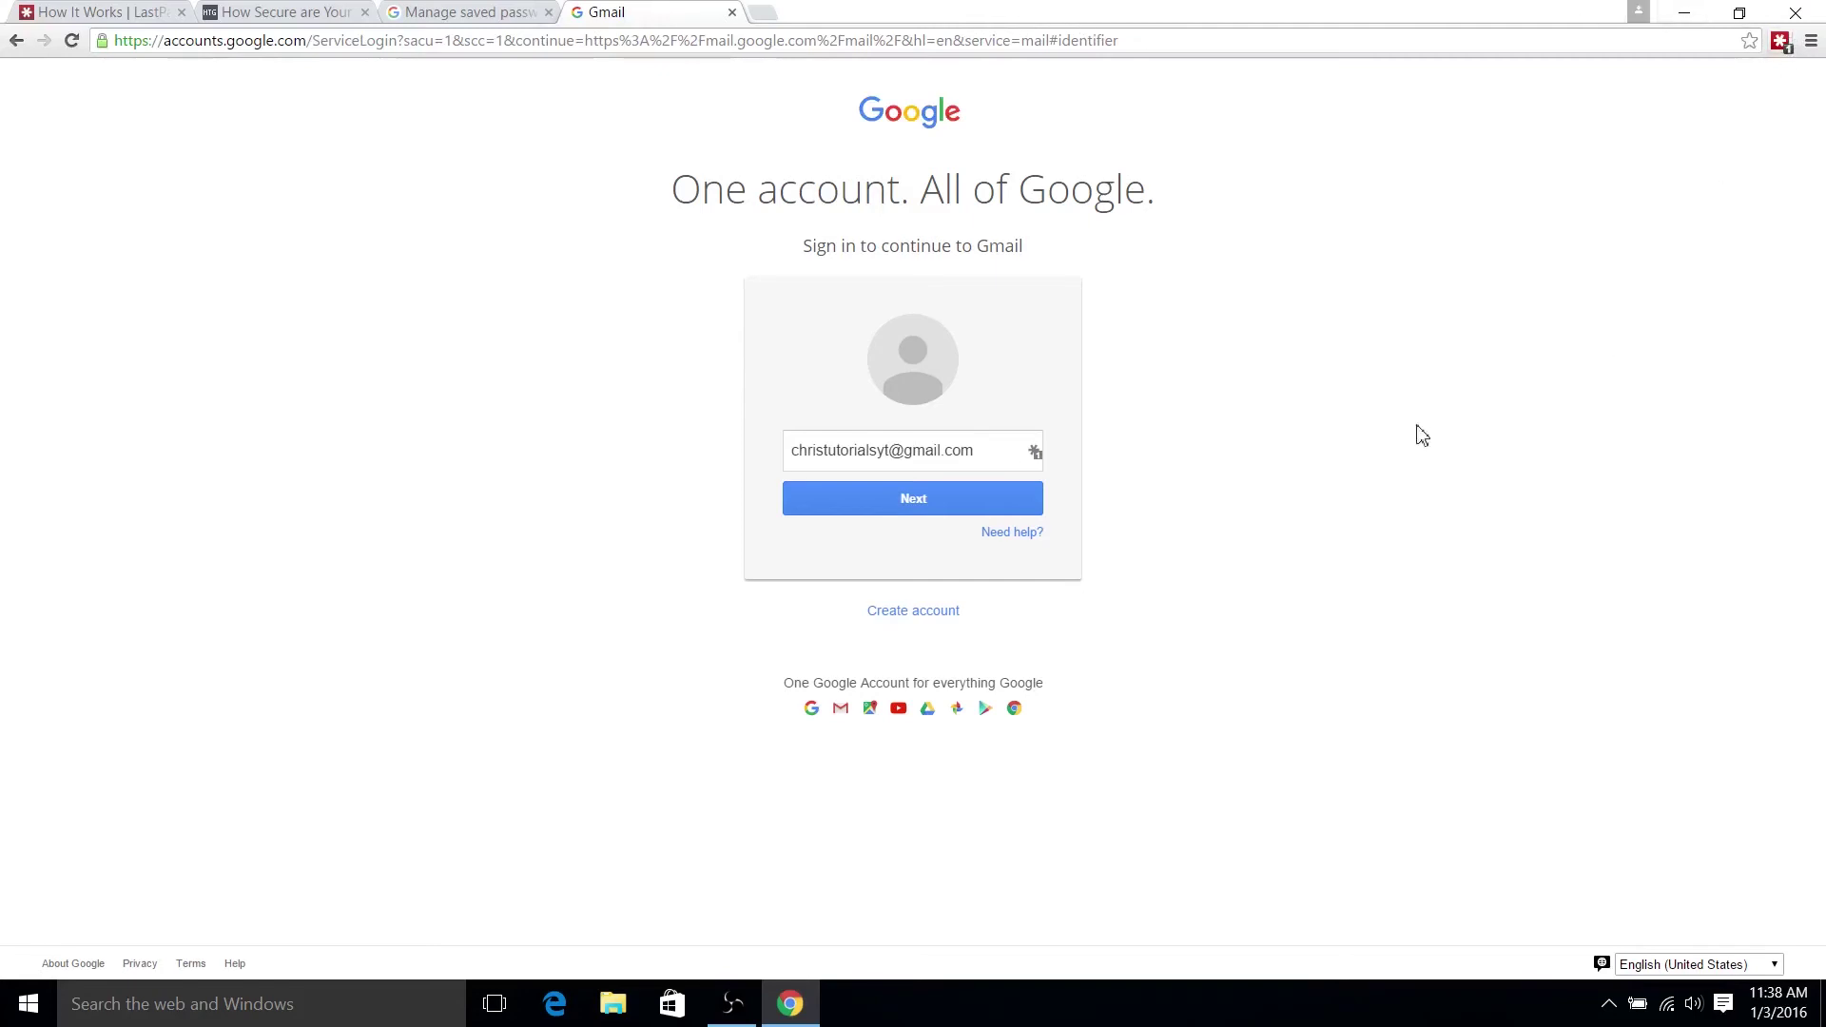
# - Select the autofilled email, then copy the accounts.google.com login's password from Matching Sites
pyautogui.tripleClick(985, 464)
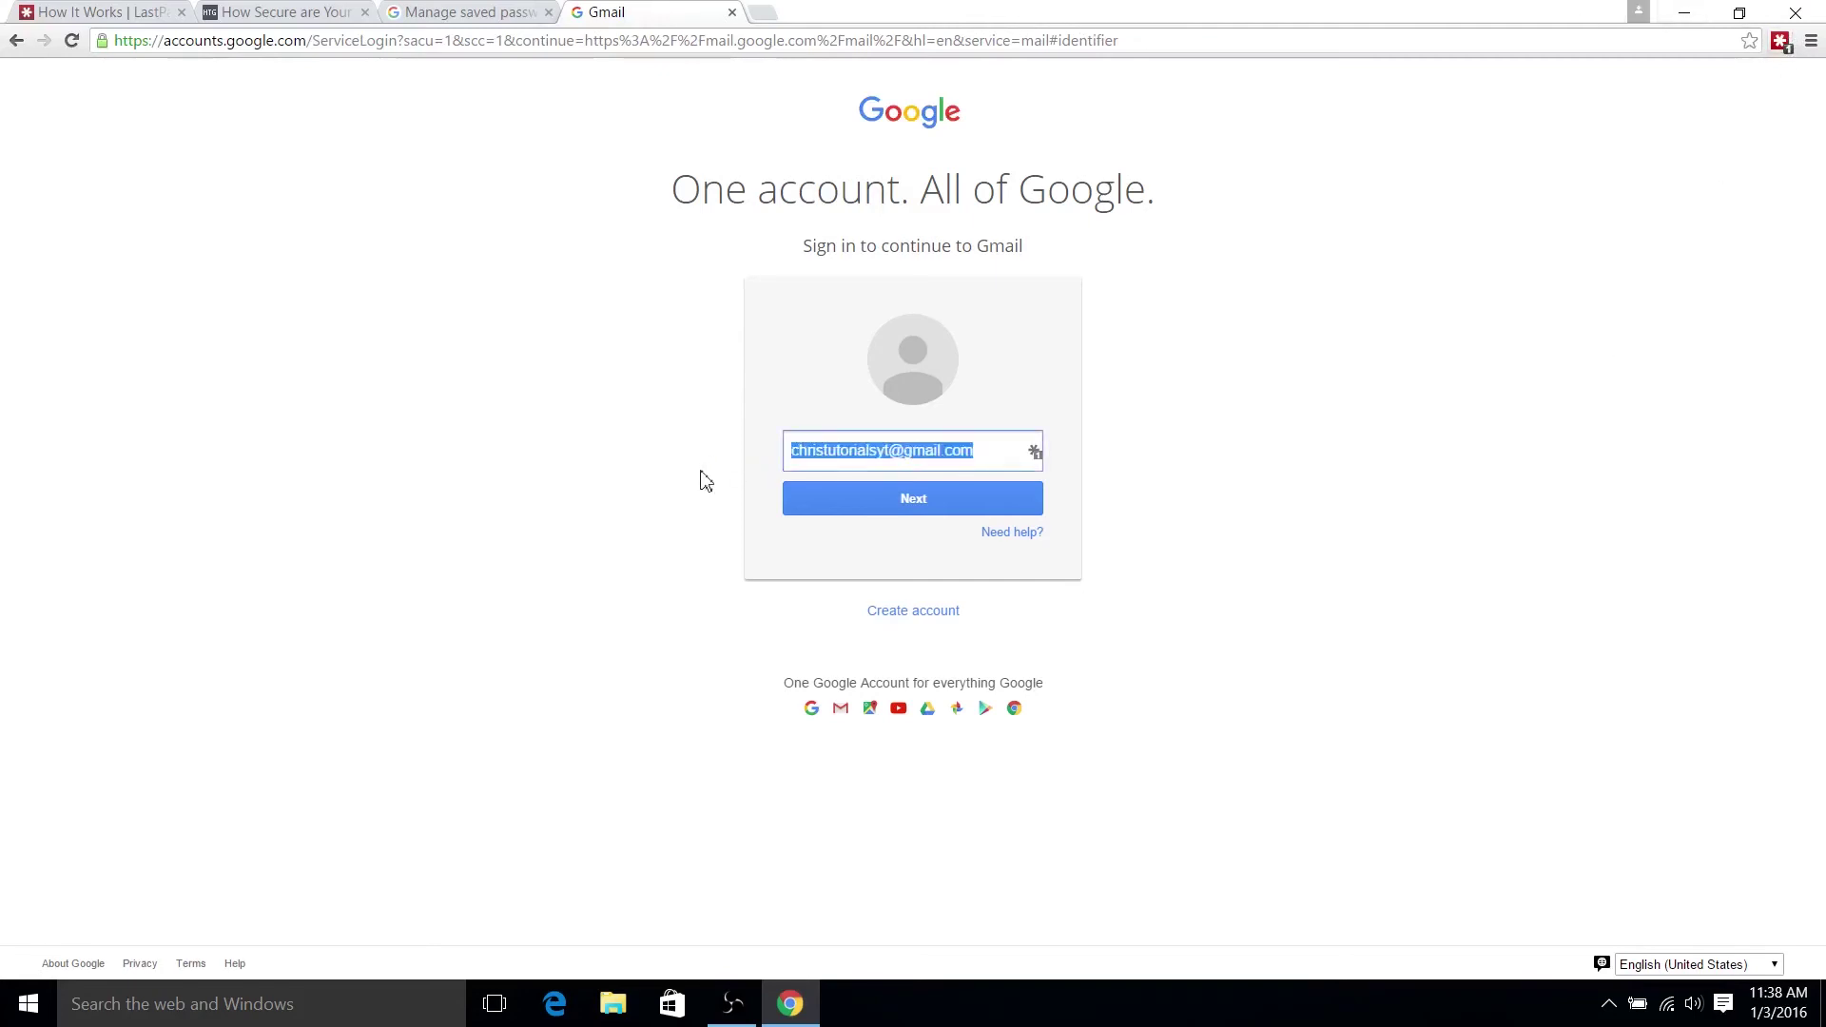
pyautogui.click(939, 402)
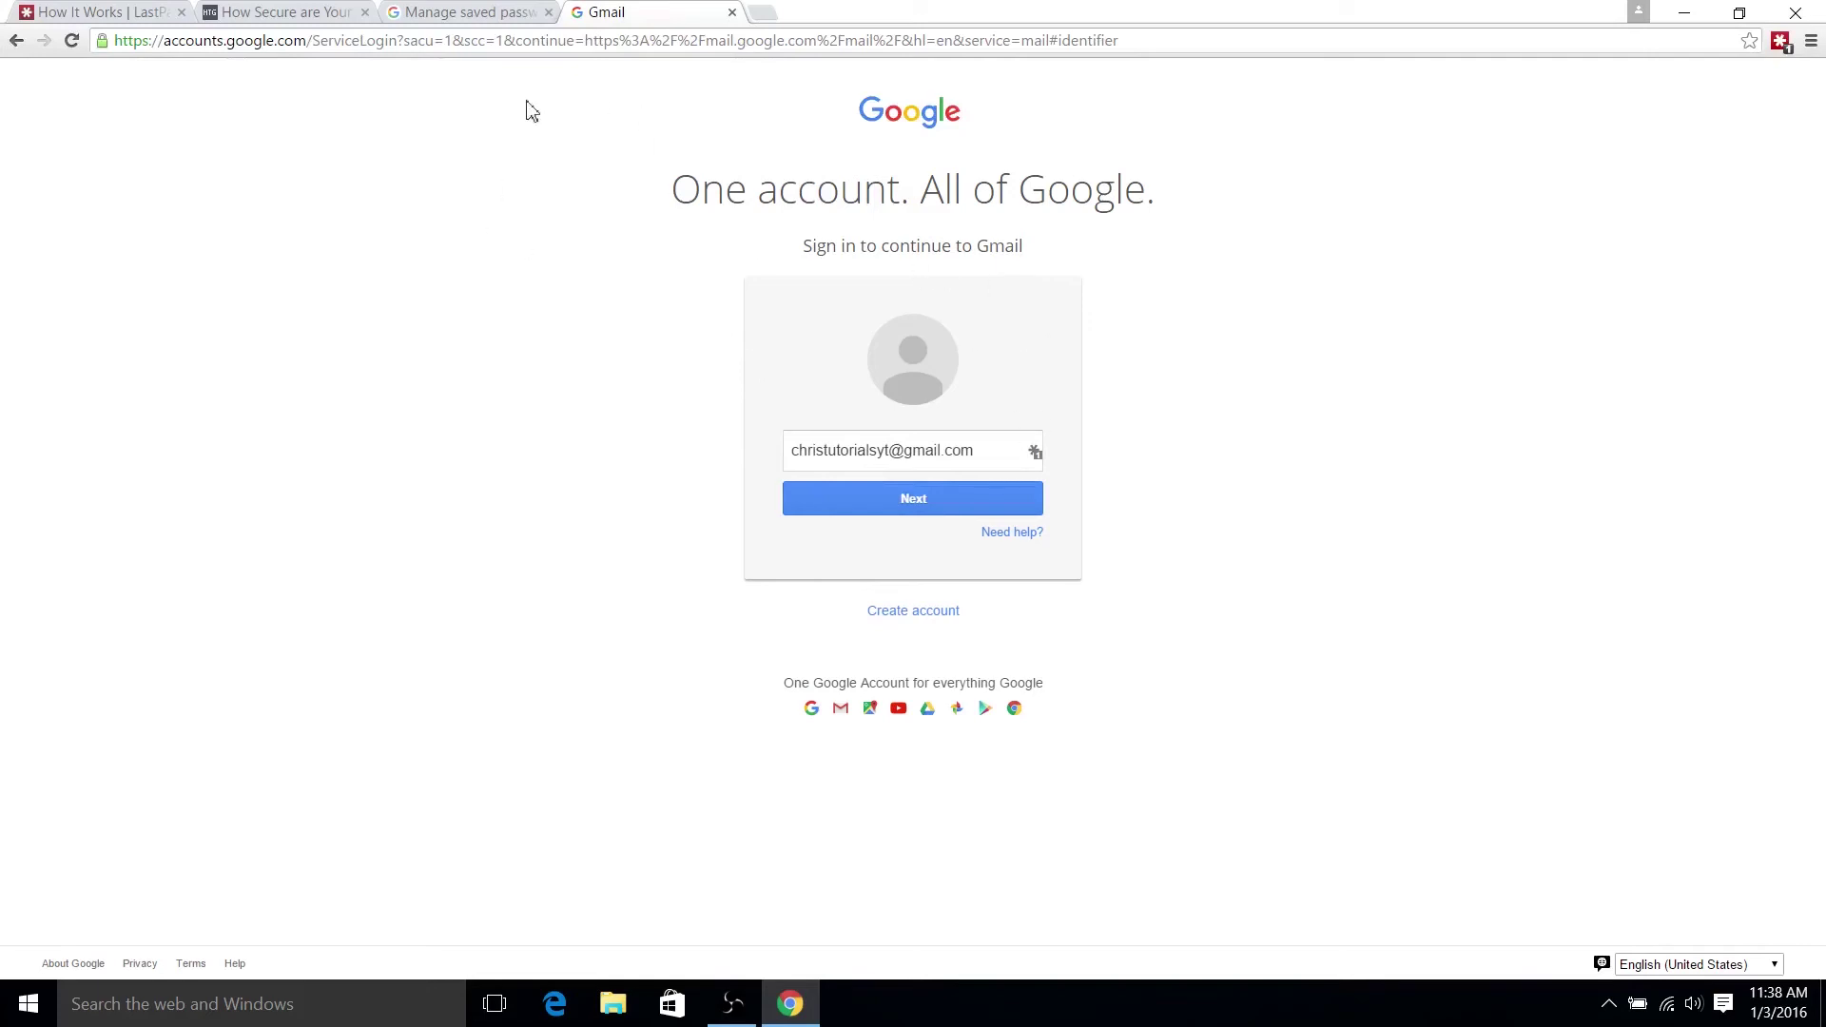
pyautogui.tripleClick(921, 436)
pyautogui.click(994, 456)
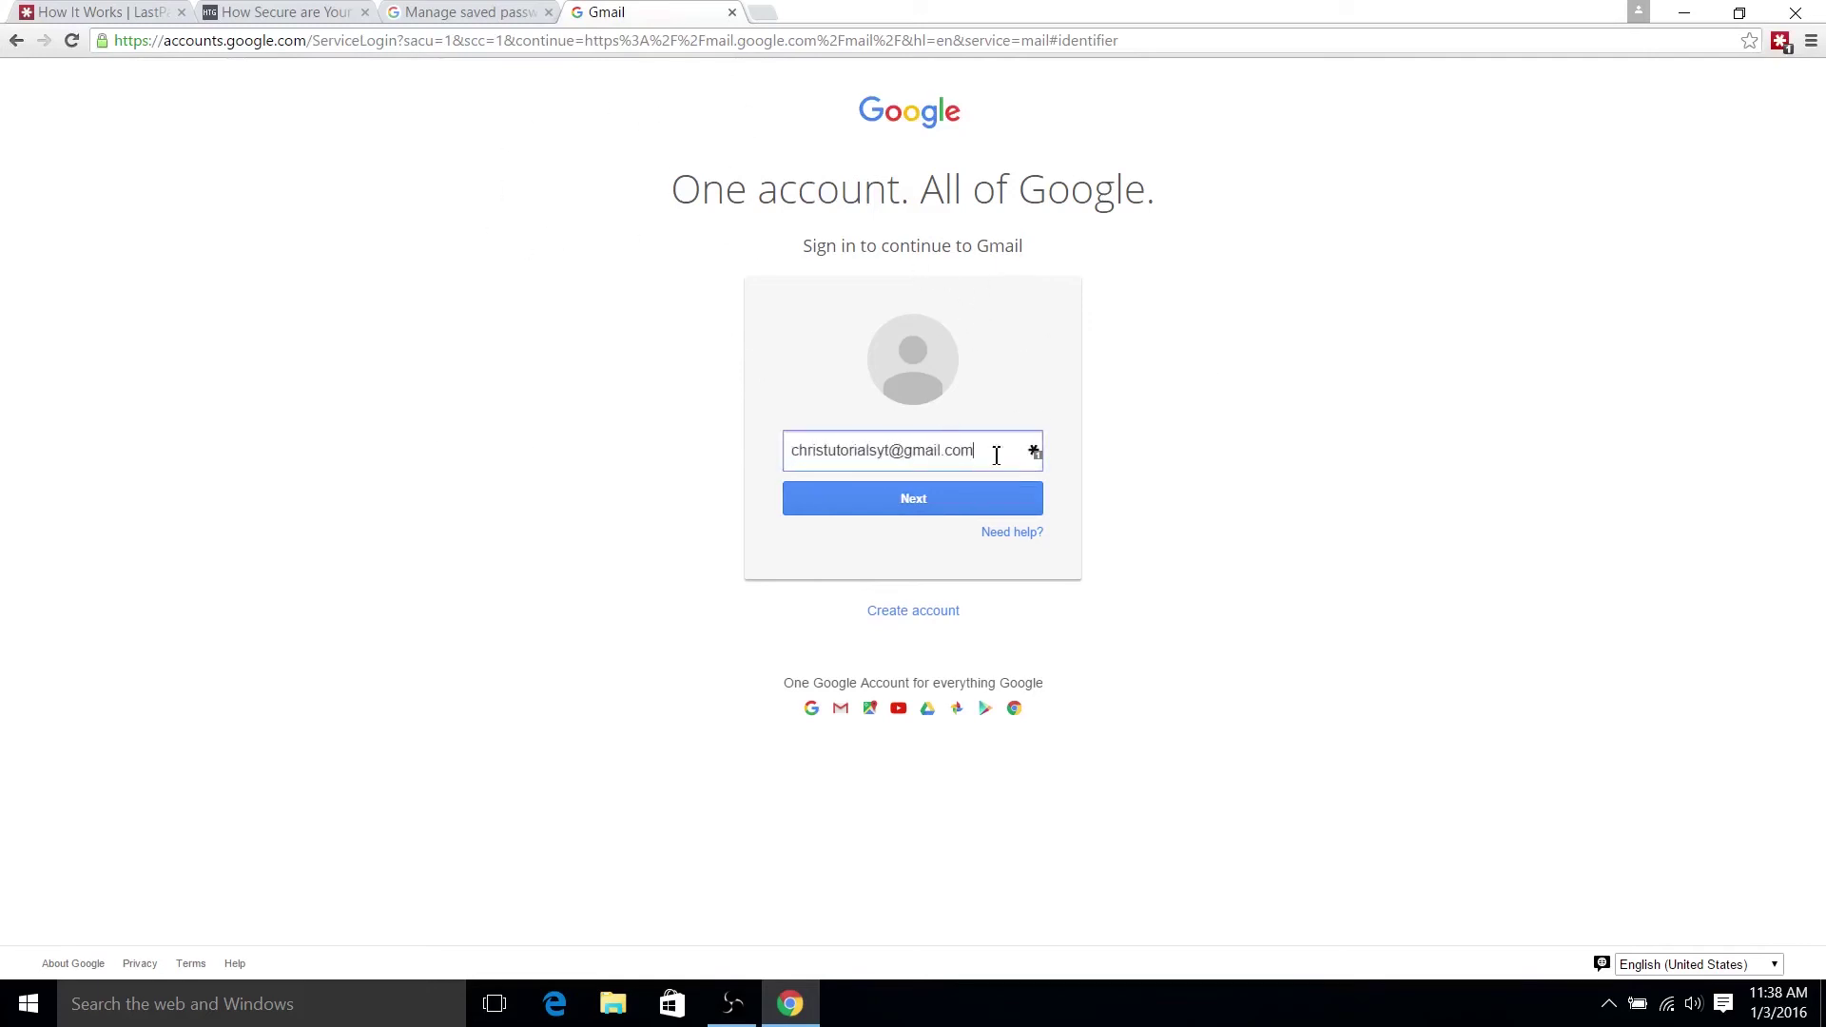
pyautogui.click(1780, 41)
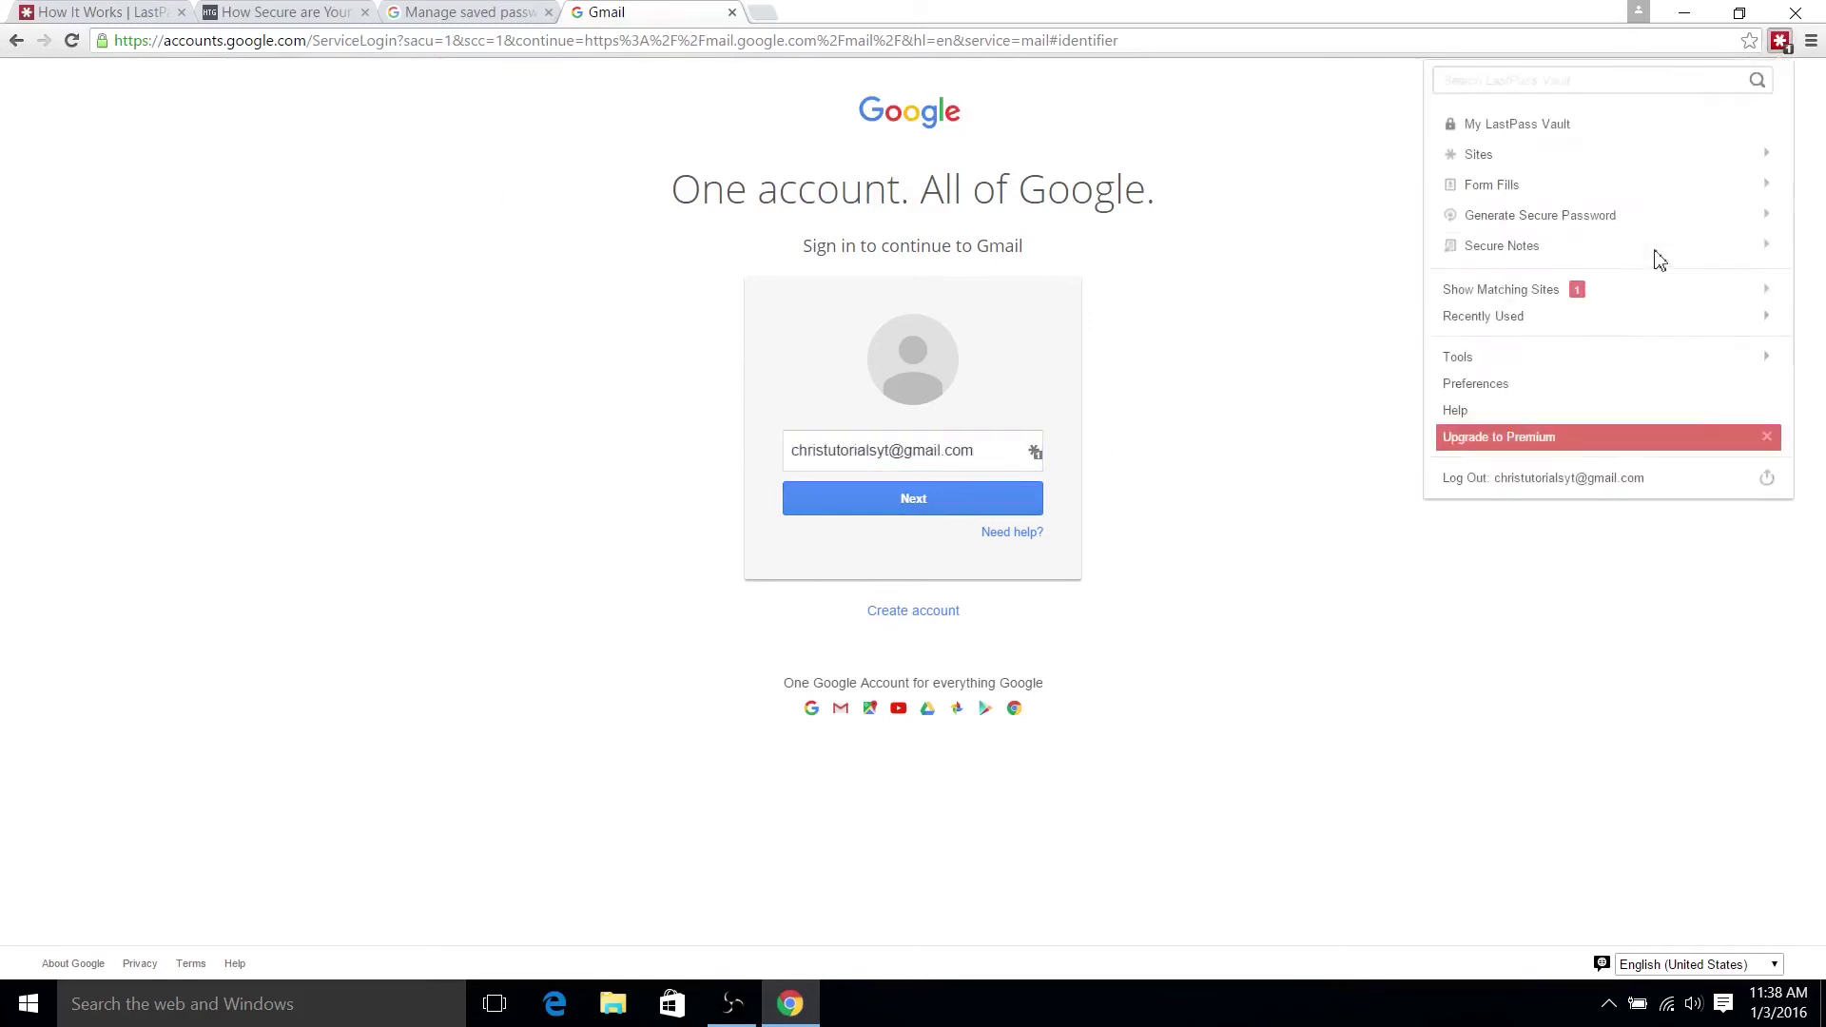
pyautogui.click(1605, 295)
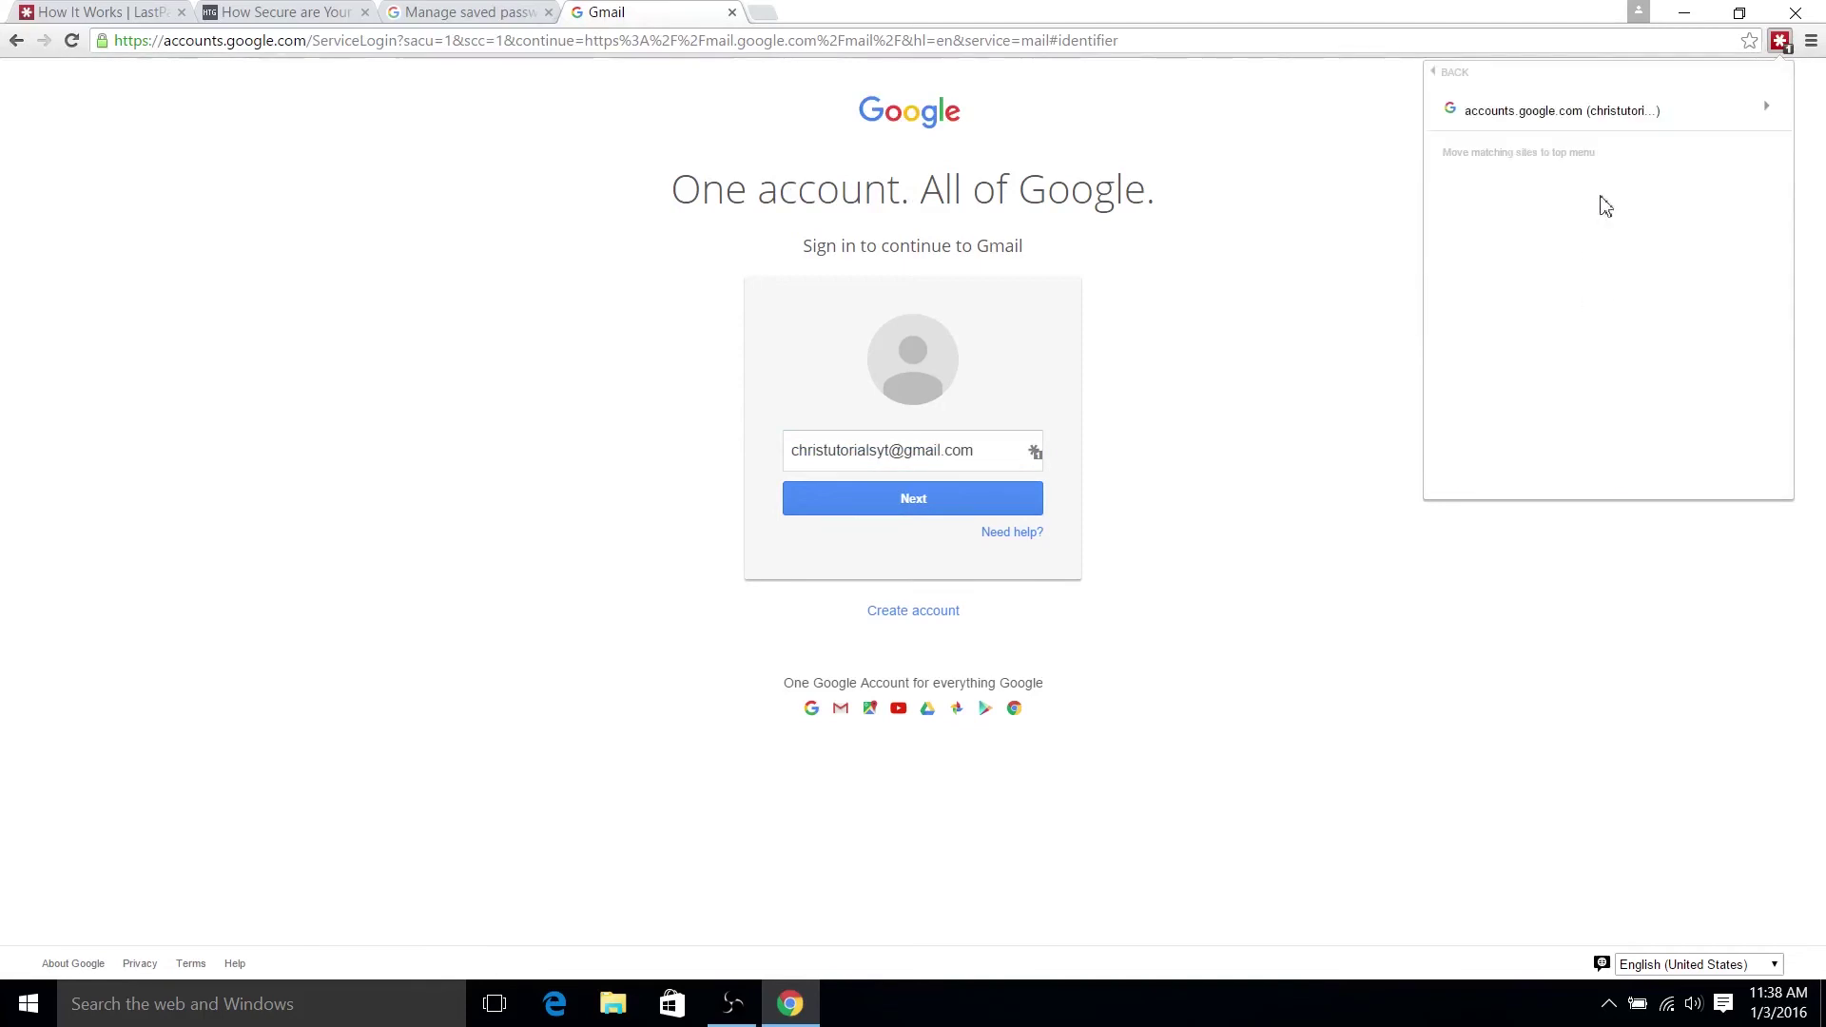
pyautogui.click(1772, 115)
pyautogui.click(1575, 186)
# - Delete the accounts.google.com login from LastPass, confirm, and reload the Gmail sign-in page
pyautogui.click(1780, 40)
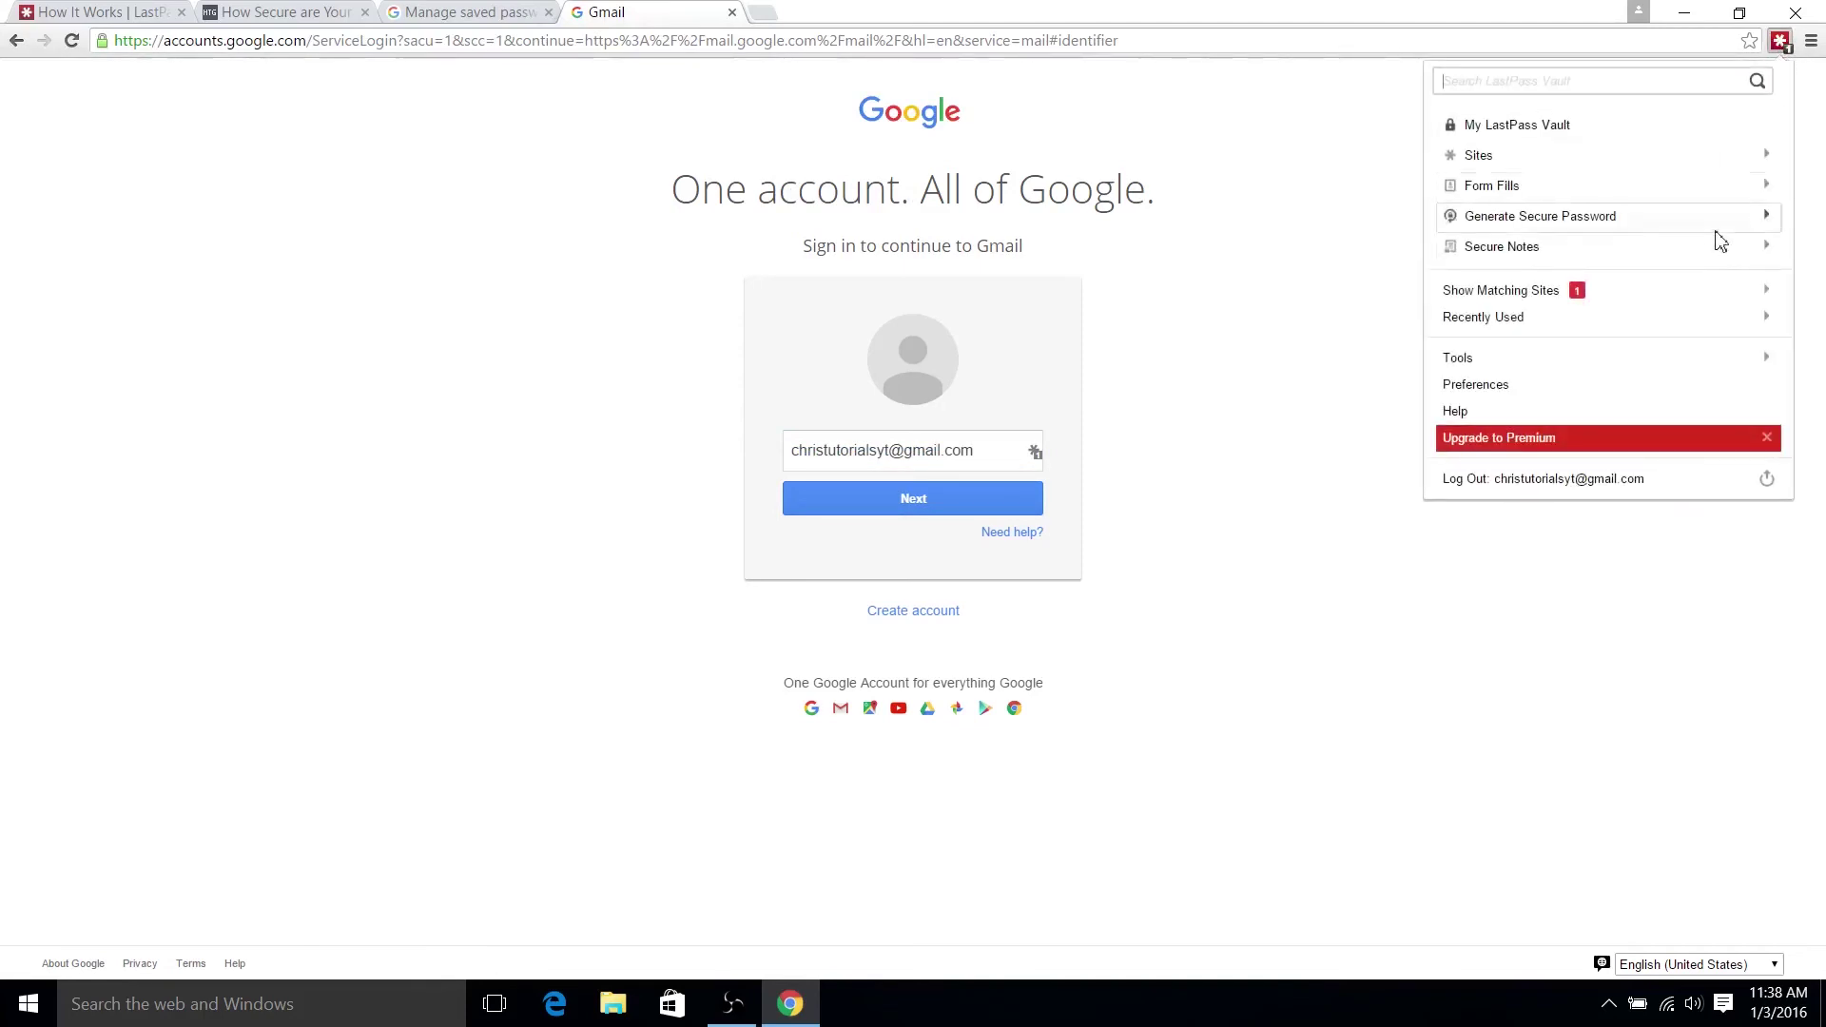
pyautogui.click(1701, 295)
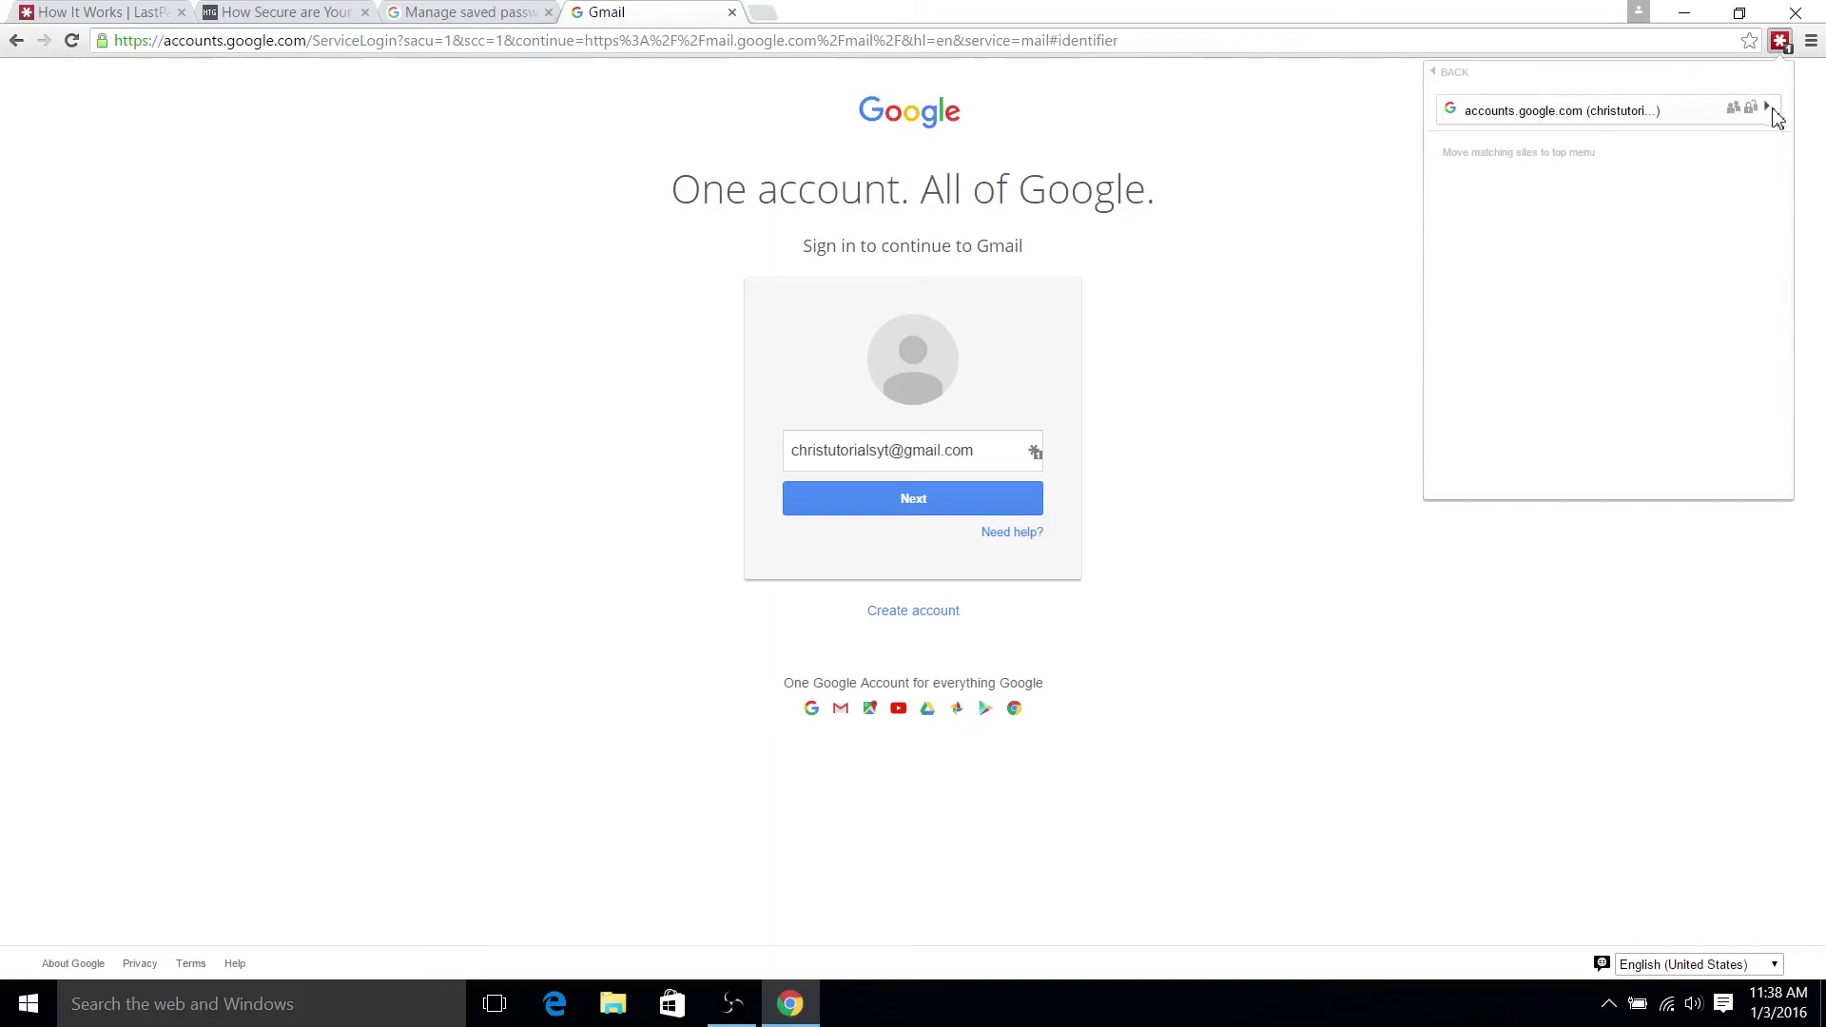
pyautogui.click(1772, 112)
pyautogui.click(1606, 268)
pyautogui.click(1089, 528)
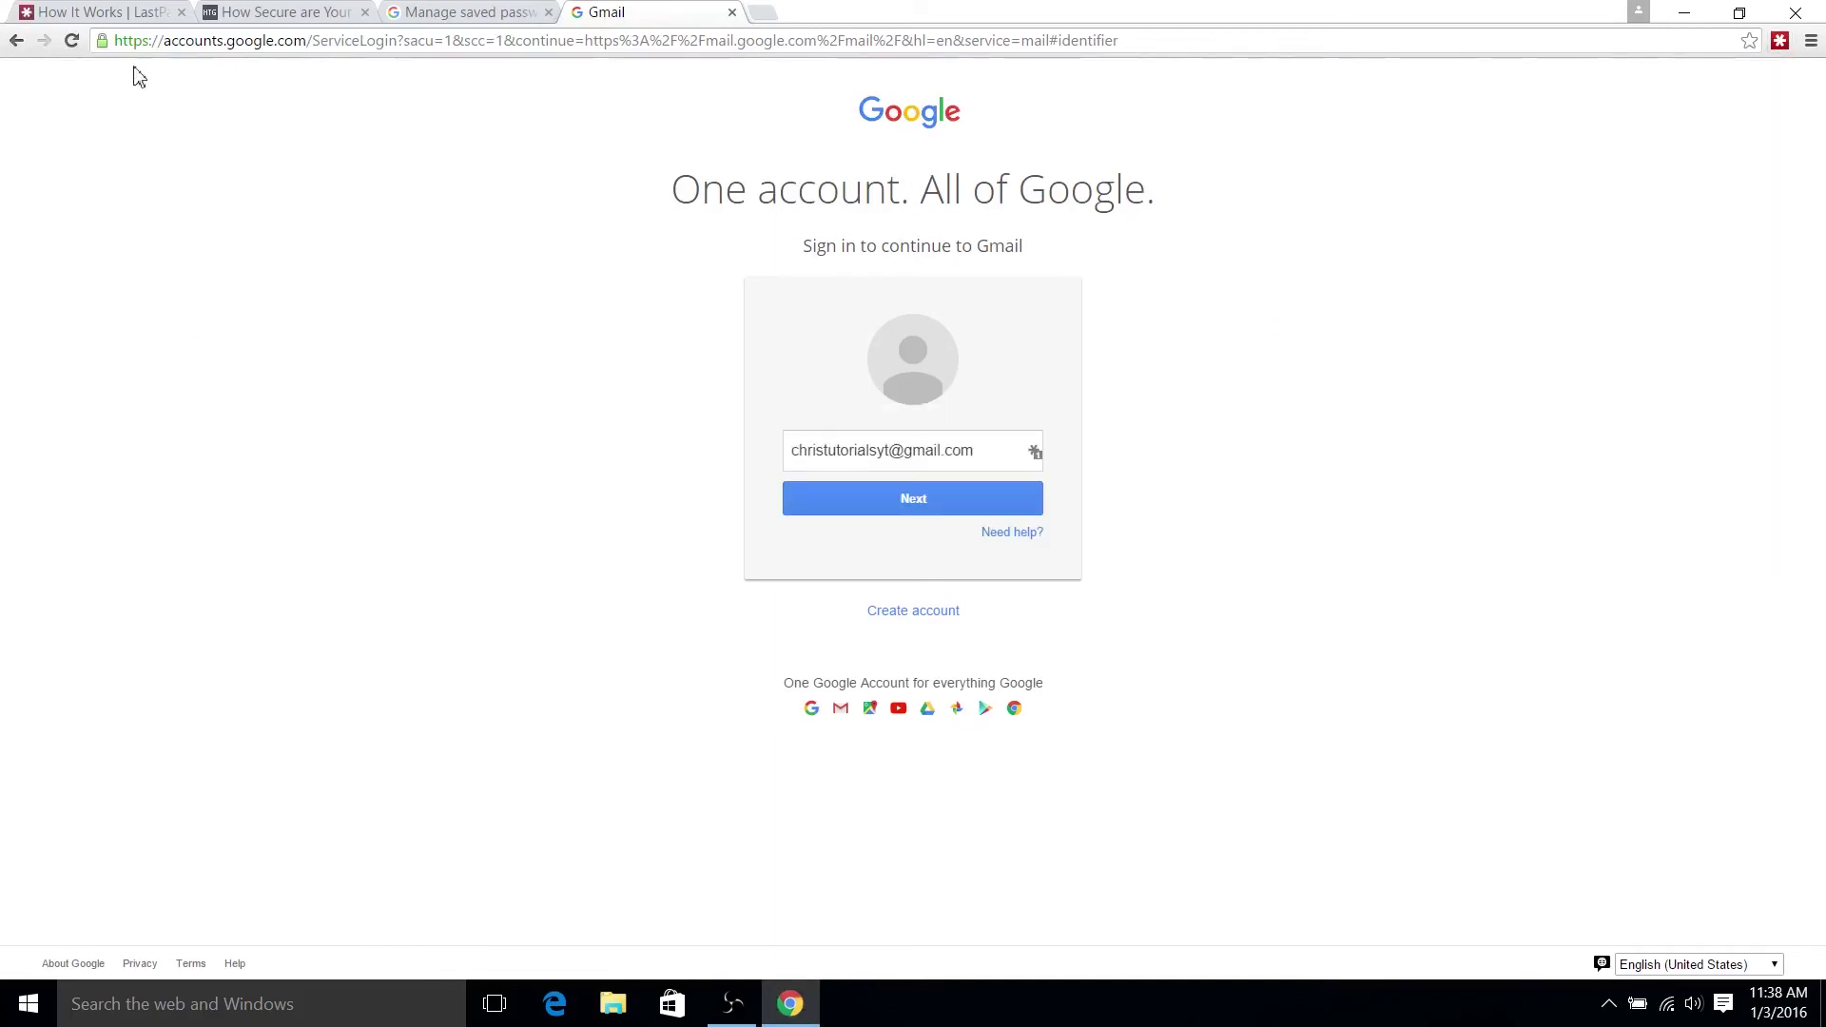
pyautogui.click(72, 40)
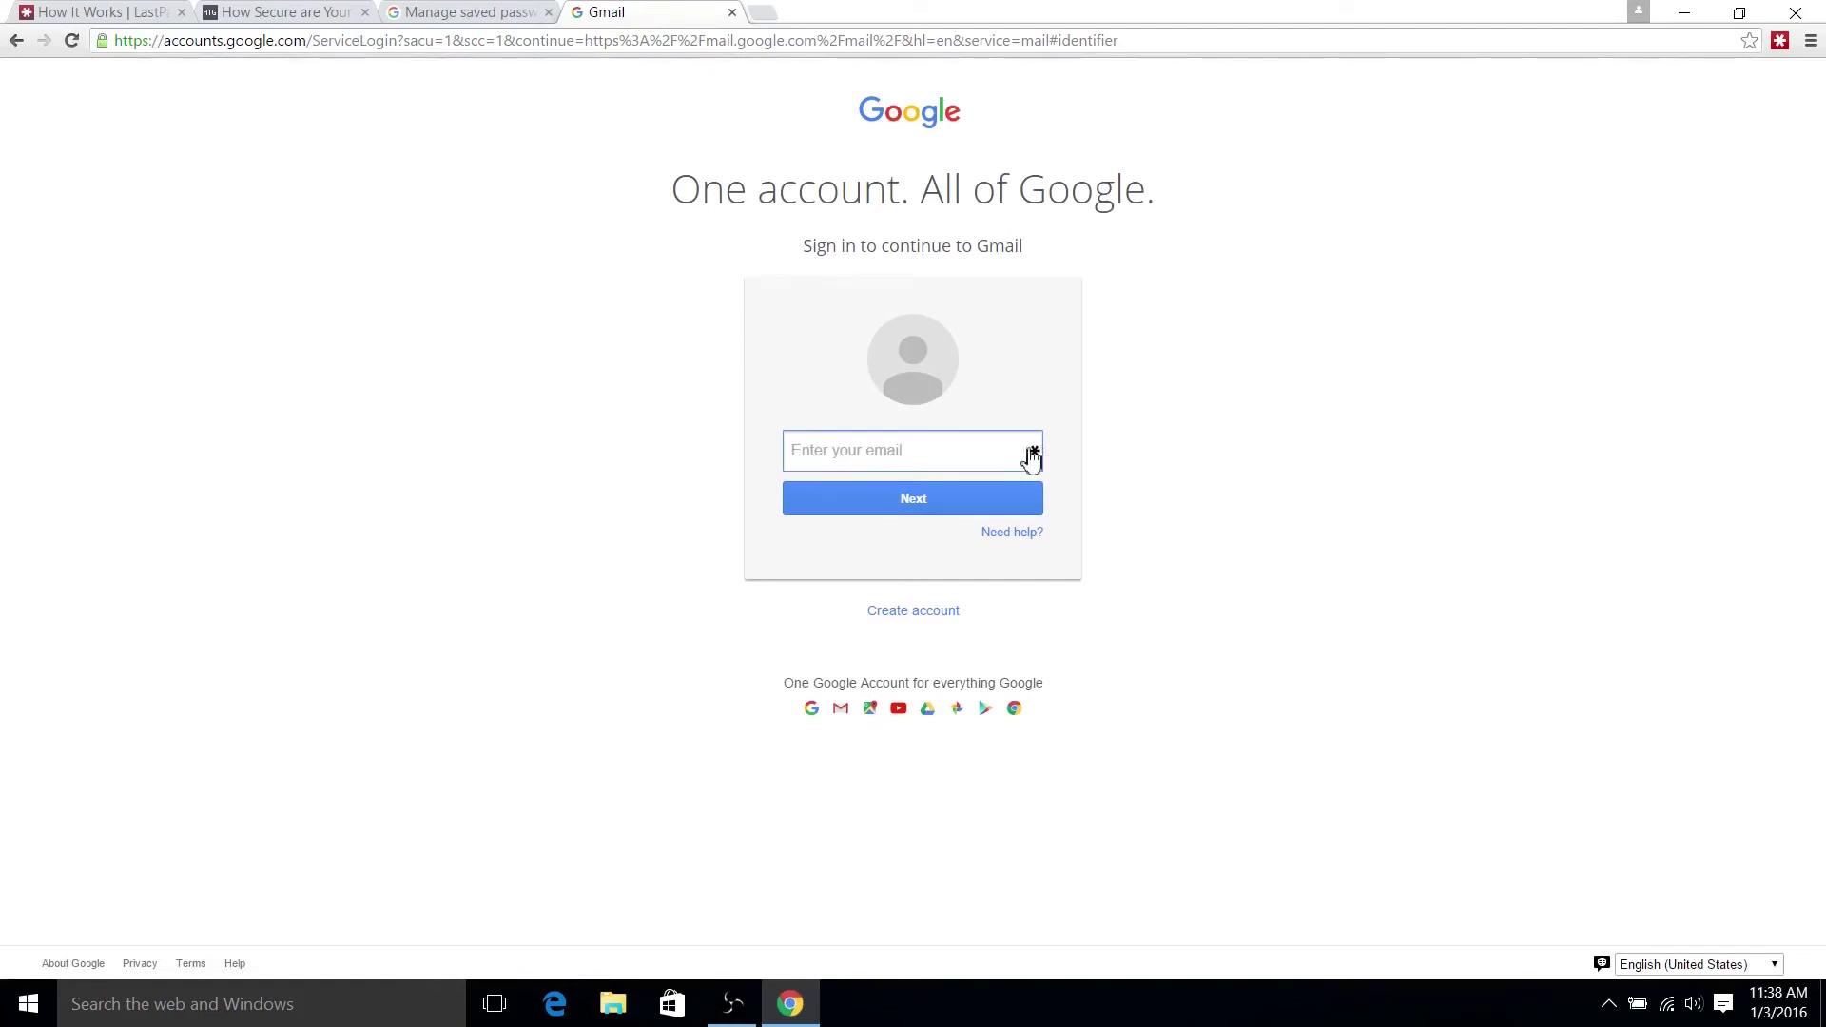
# - Enter the account's email address and password on Gmail's sign-in page and sign in
pyautogui.press('Return')
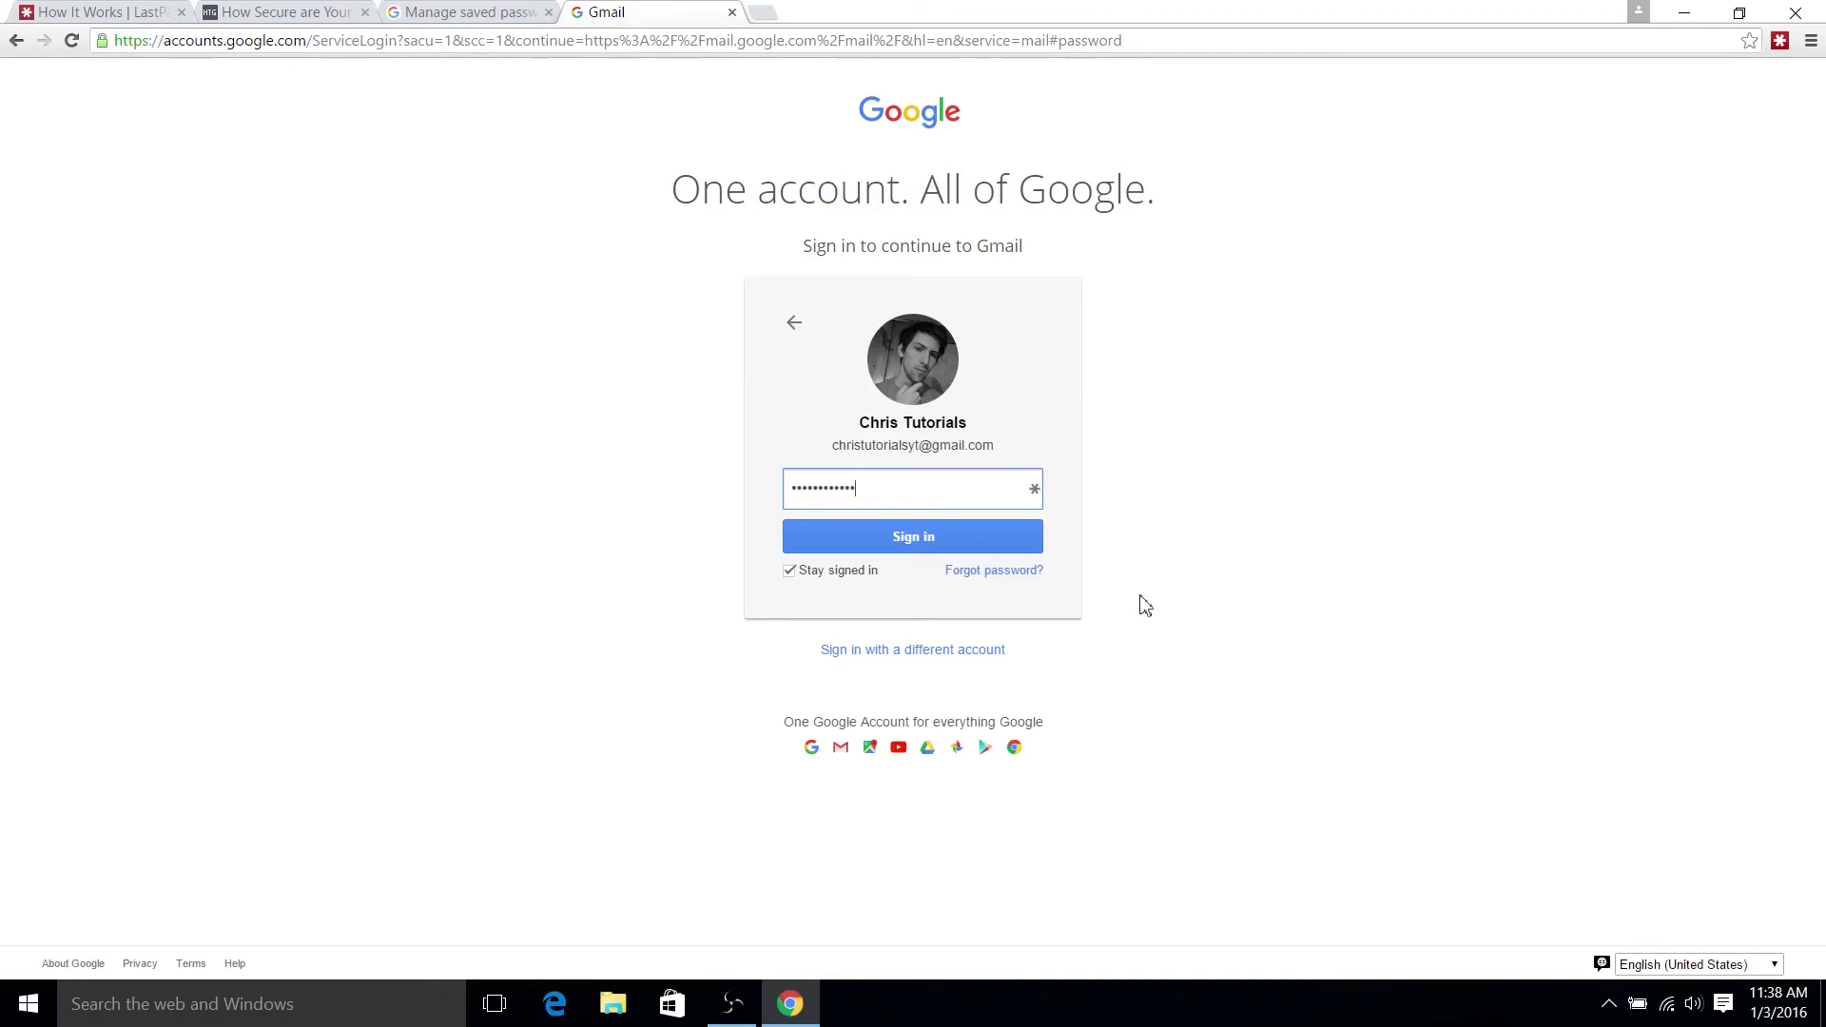
pyautogui.click(899, 539)
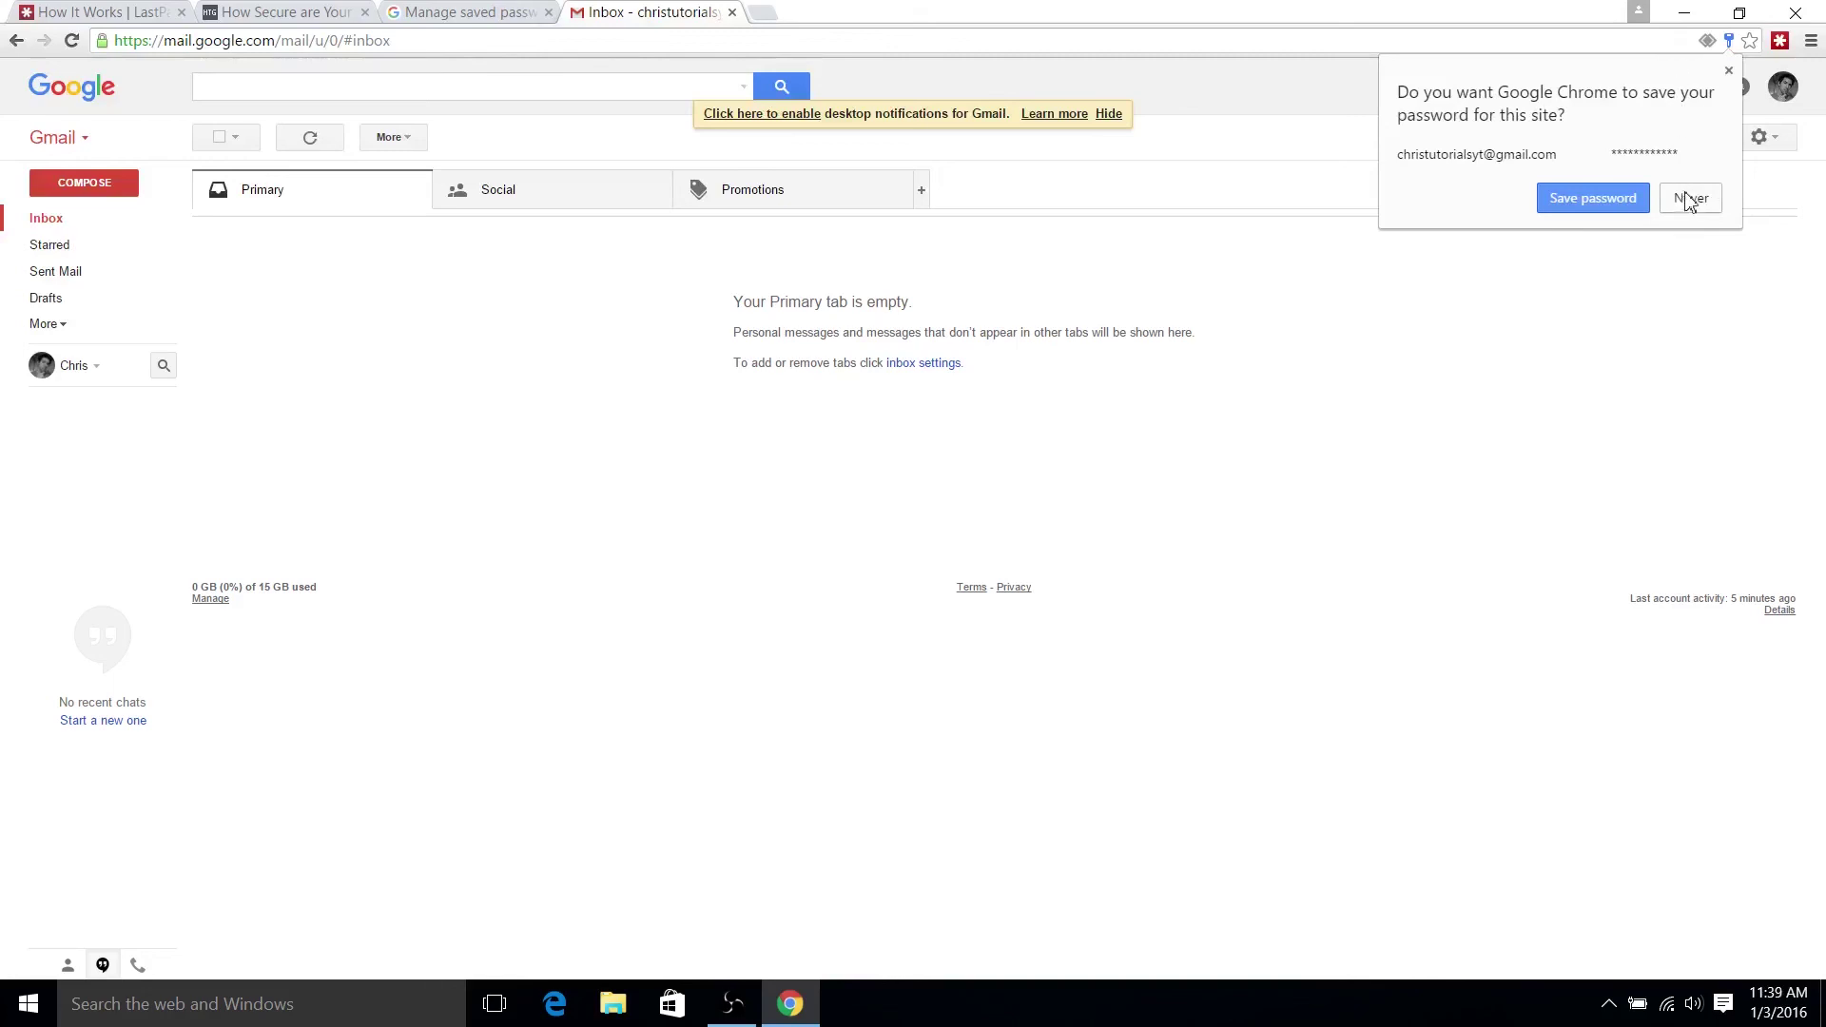
# - Decline Chrome's save prompt, go back, and save the accounts.google.com login in LastPass
pyautogui.click(1689, 198)
pyautogui.click(17, 42)
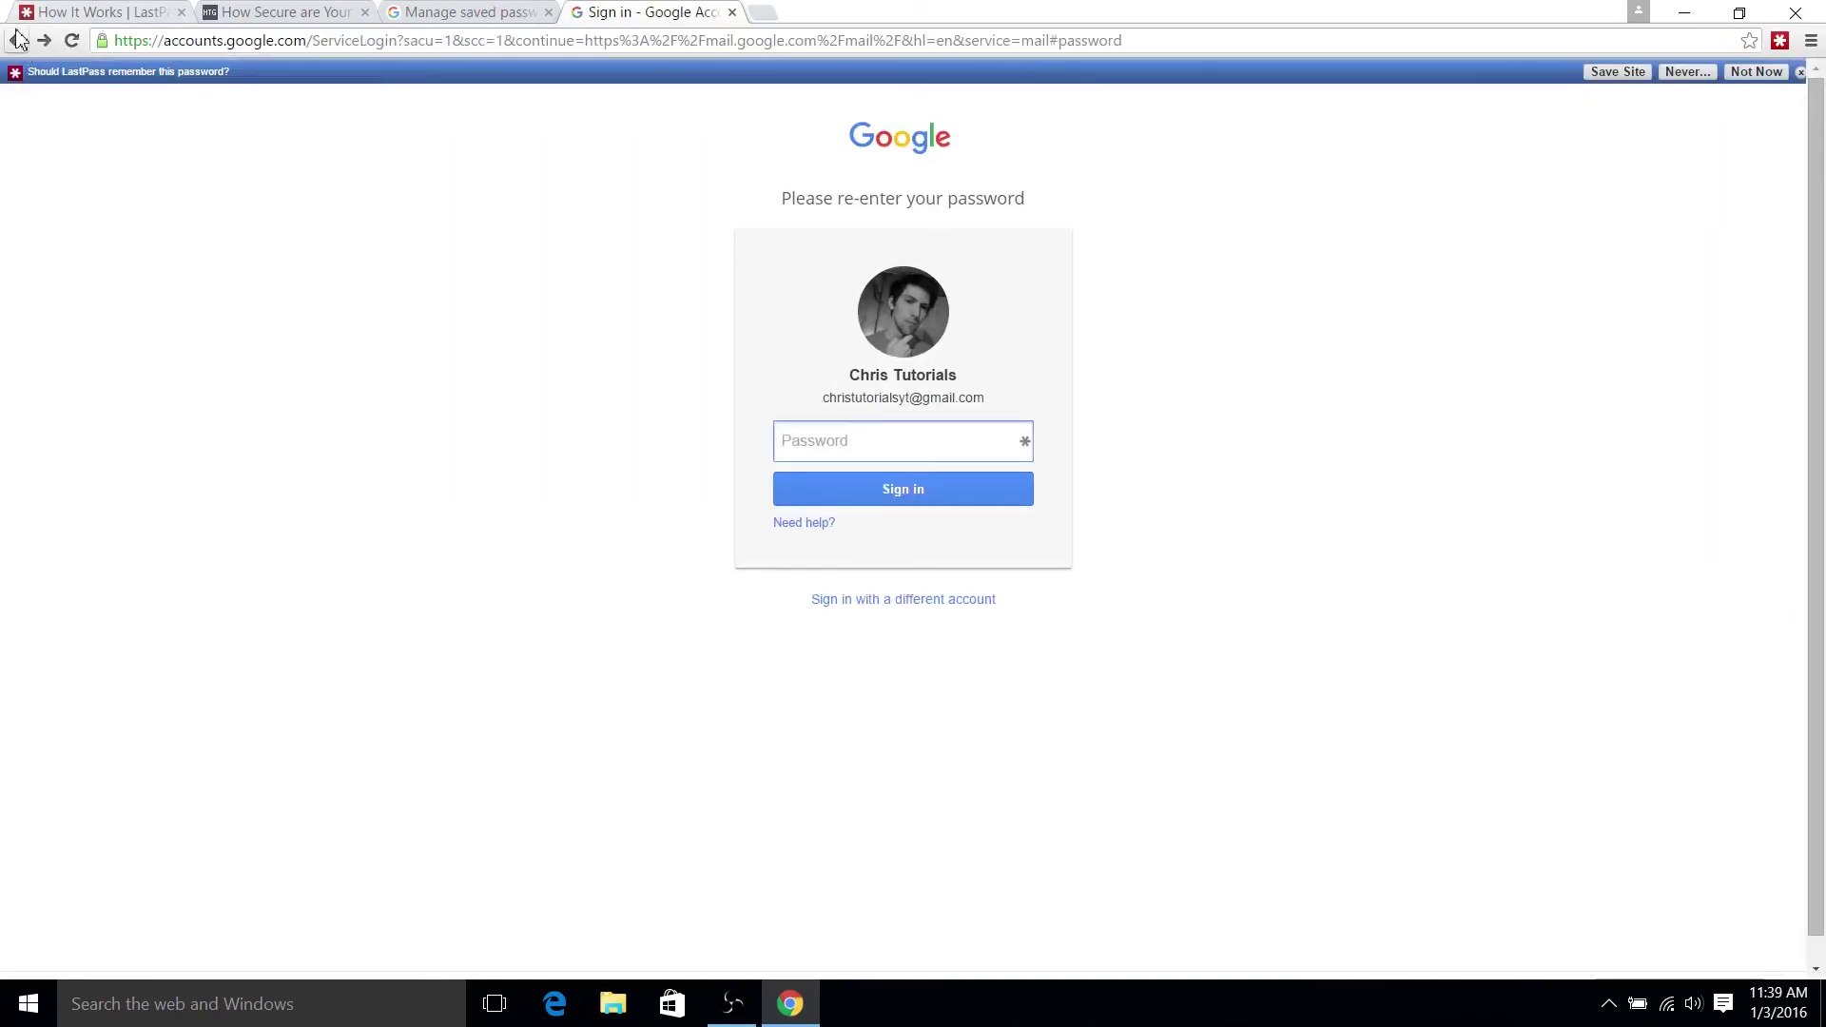
pyautogui.click(1617, 73)
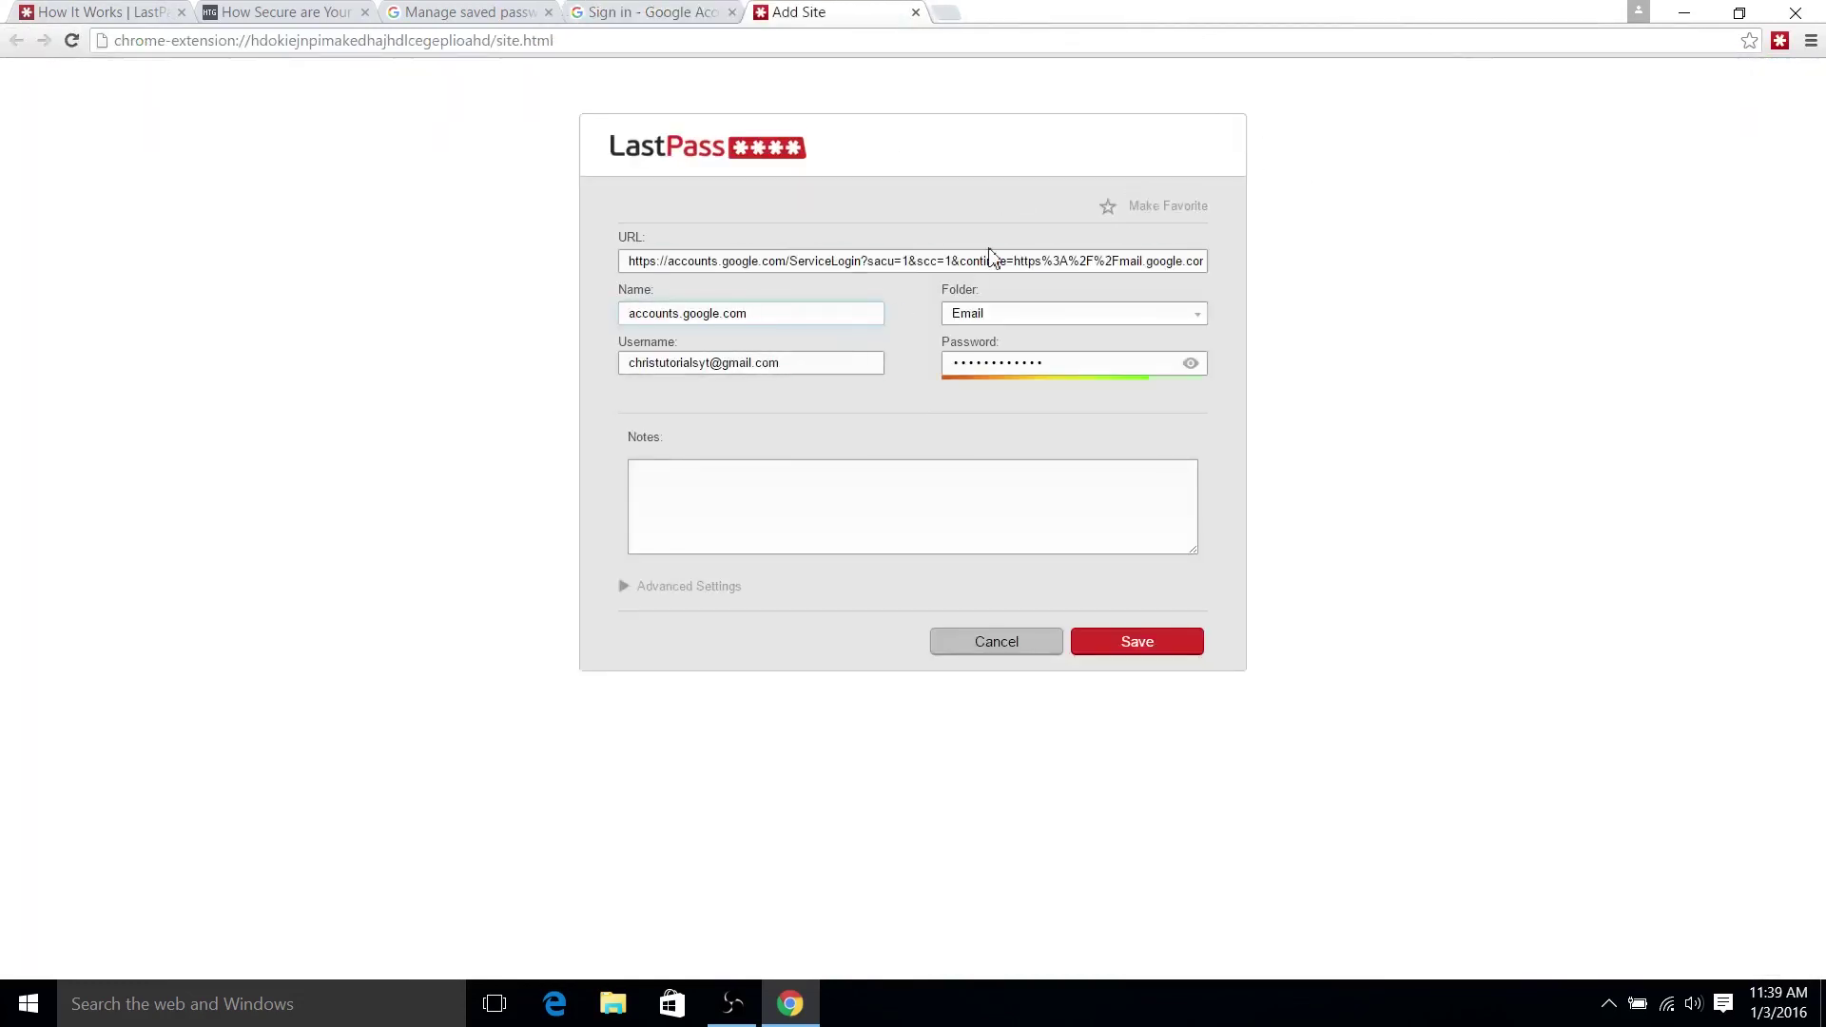
pyautogui.click(1042, 364)
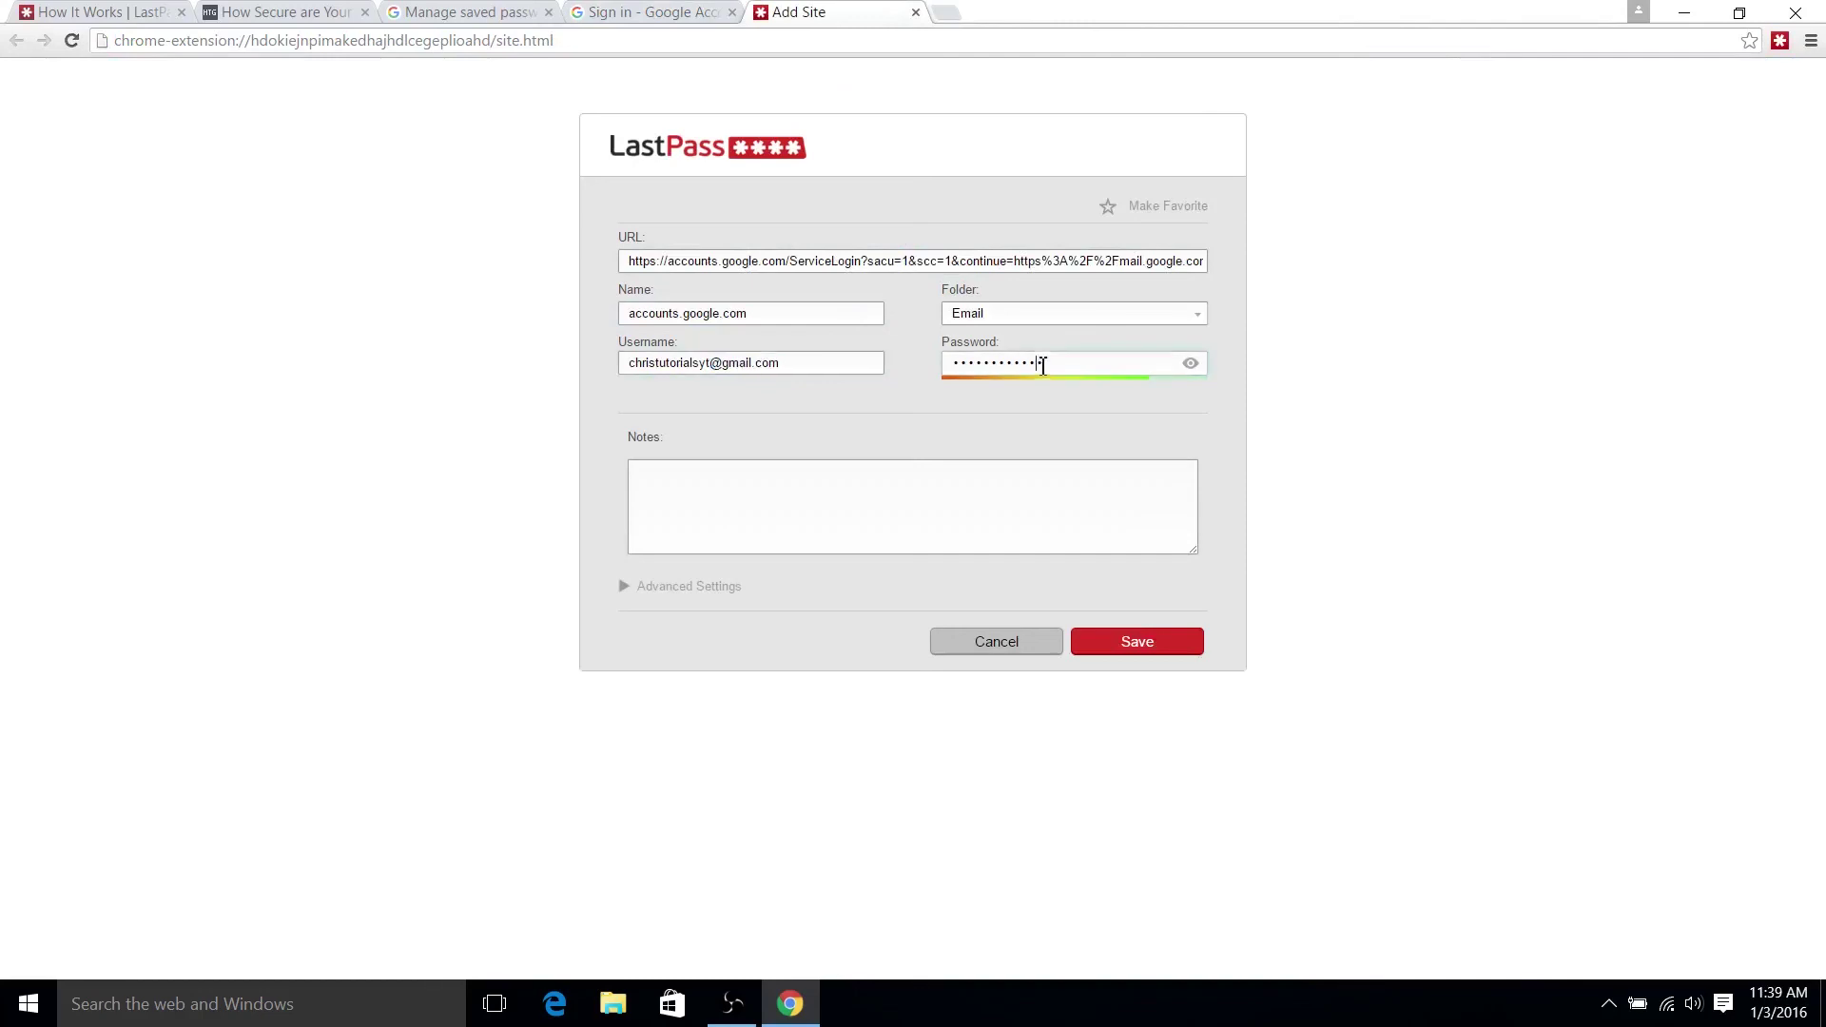
pyautogui.moveTo(1199, 268); pyautogui.dragTo(37, 269)
pyautogui.click(656, 260)
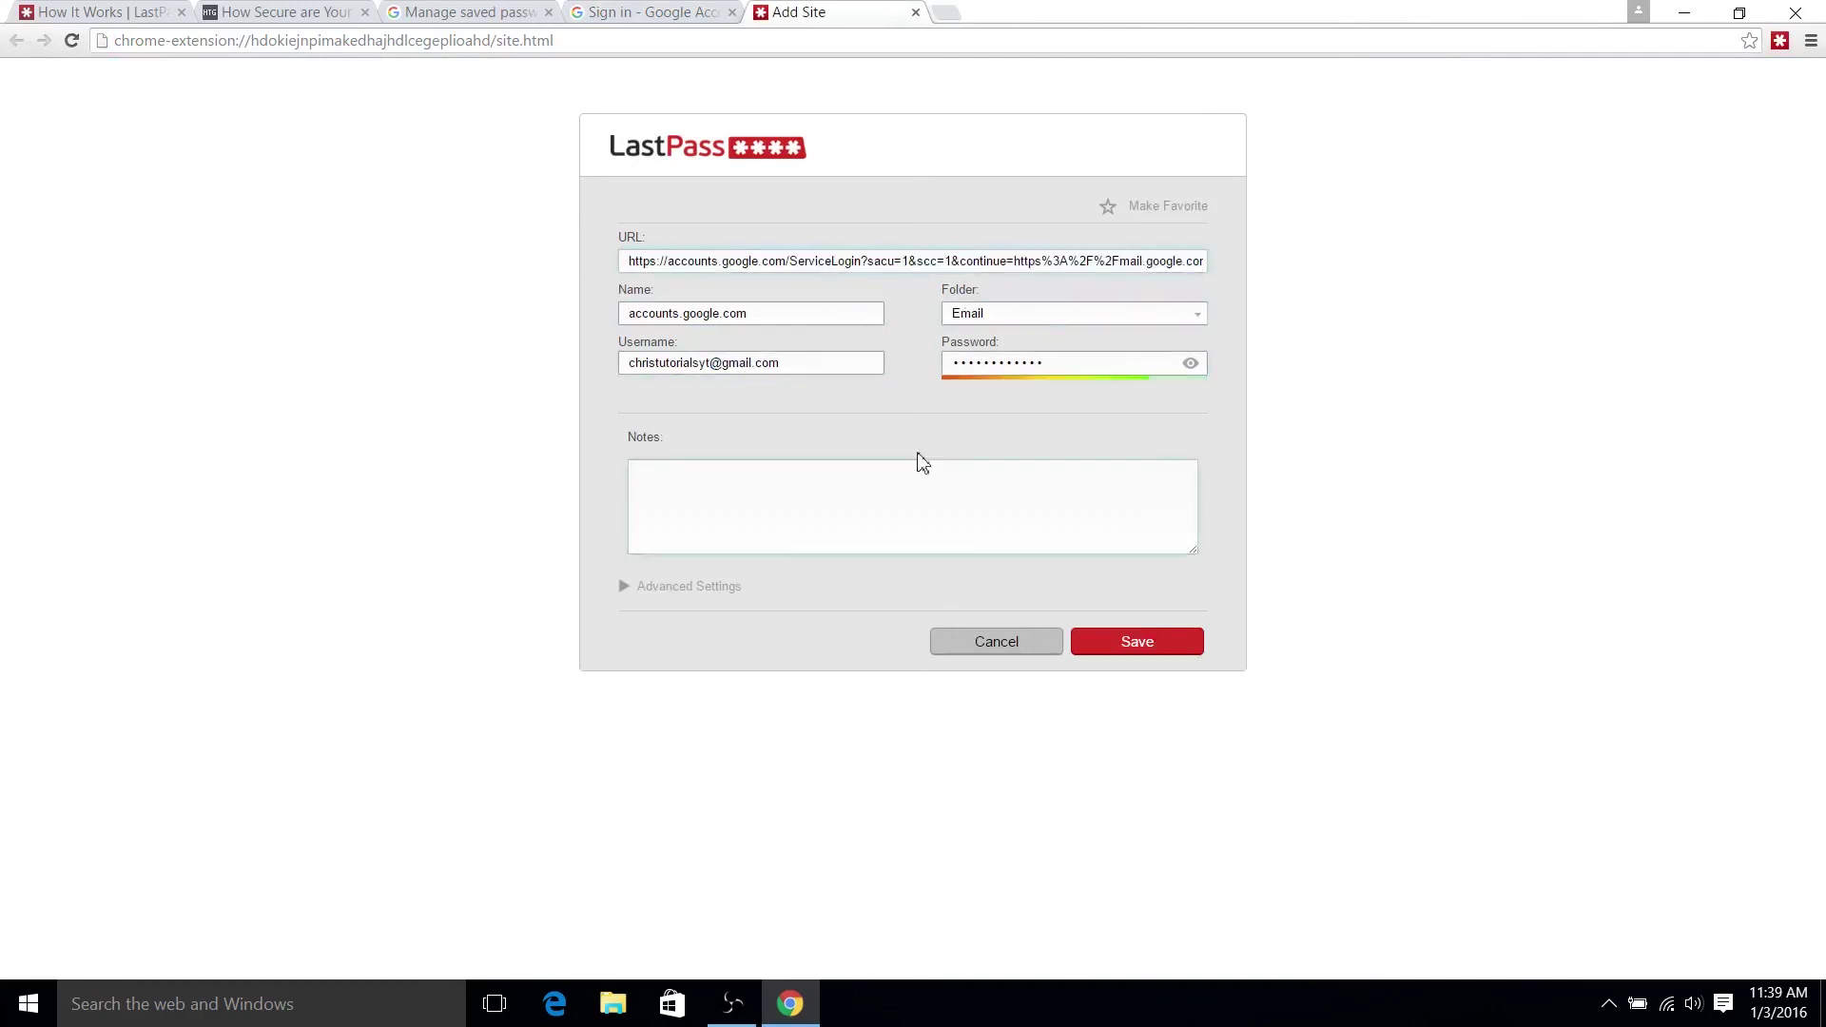
pyautogui.click(1132, 647)
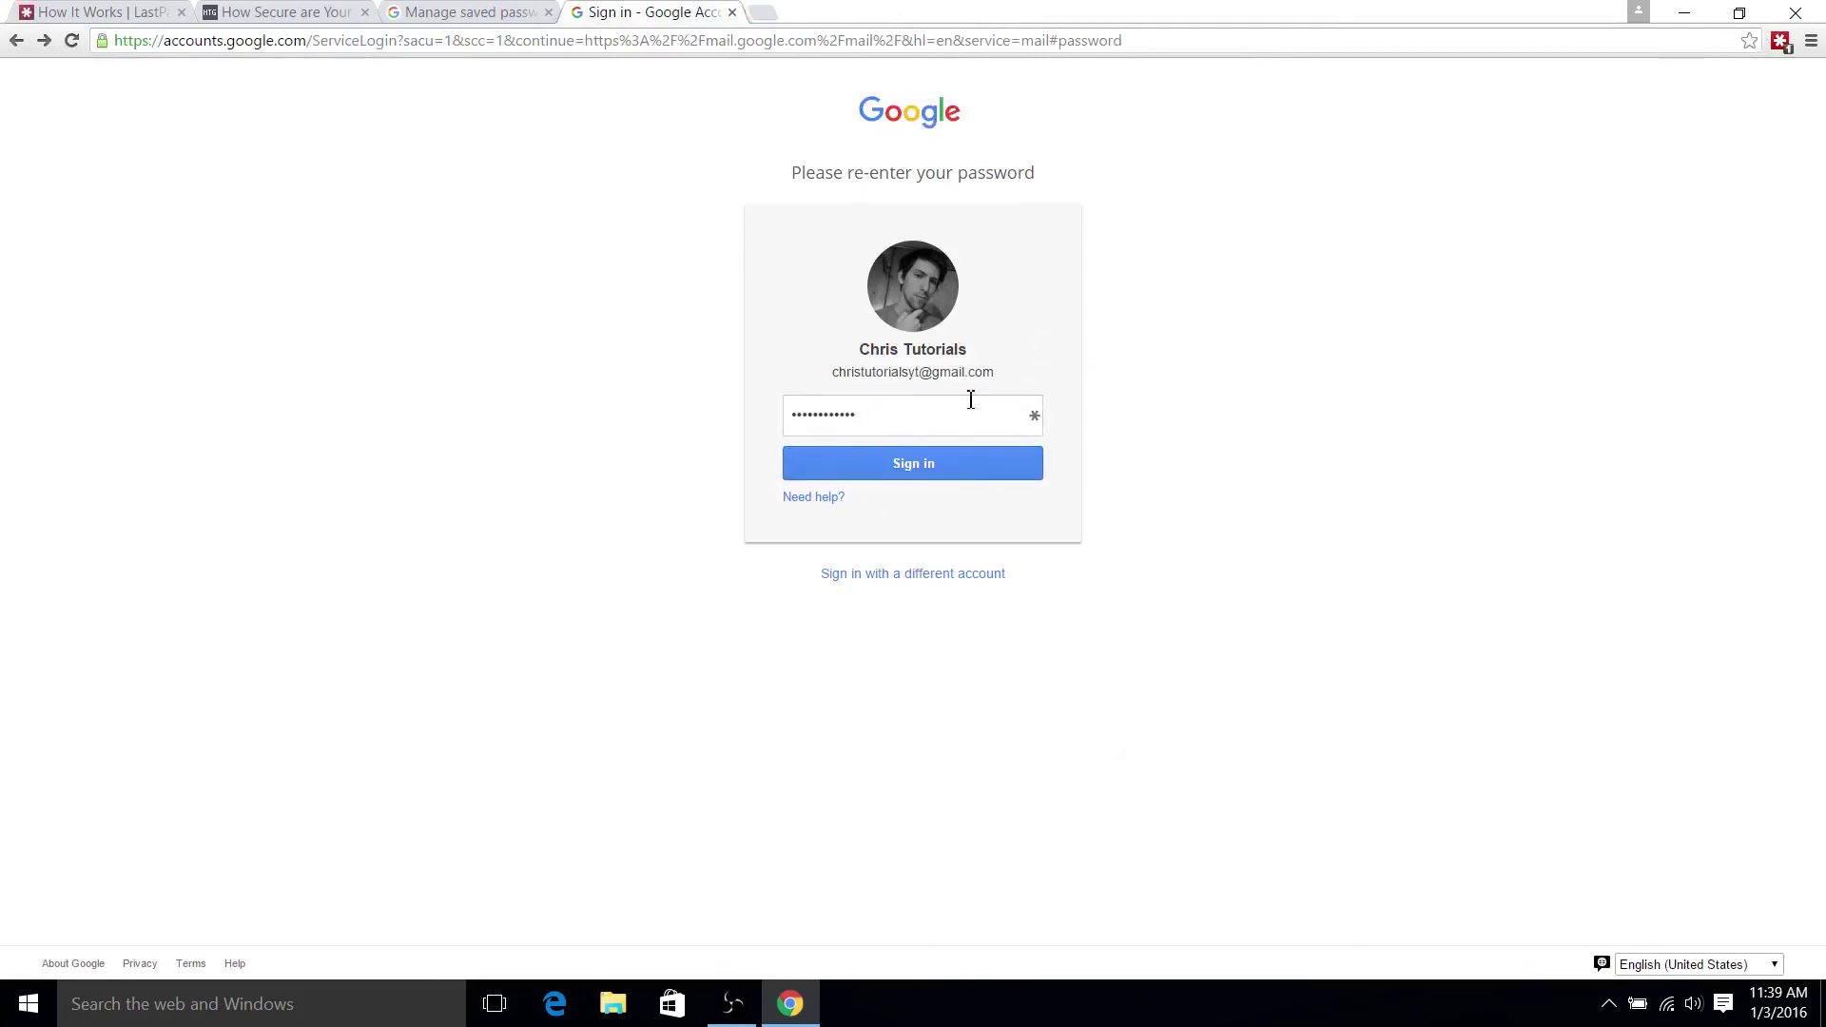
# - Sign in using the password LastPass autofilled on the re-enter password page
pyautogui.moveTo(837, 412); pyautogui.dragTo(676, 408)
pyautogui.click(926, 466)
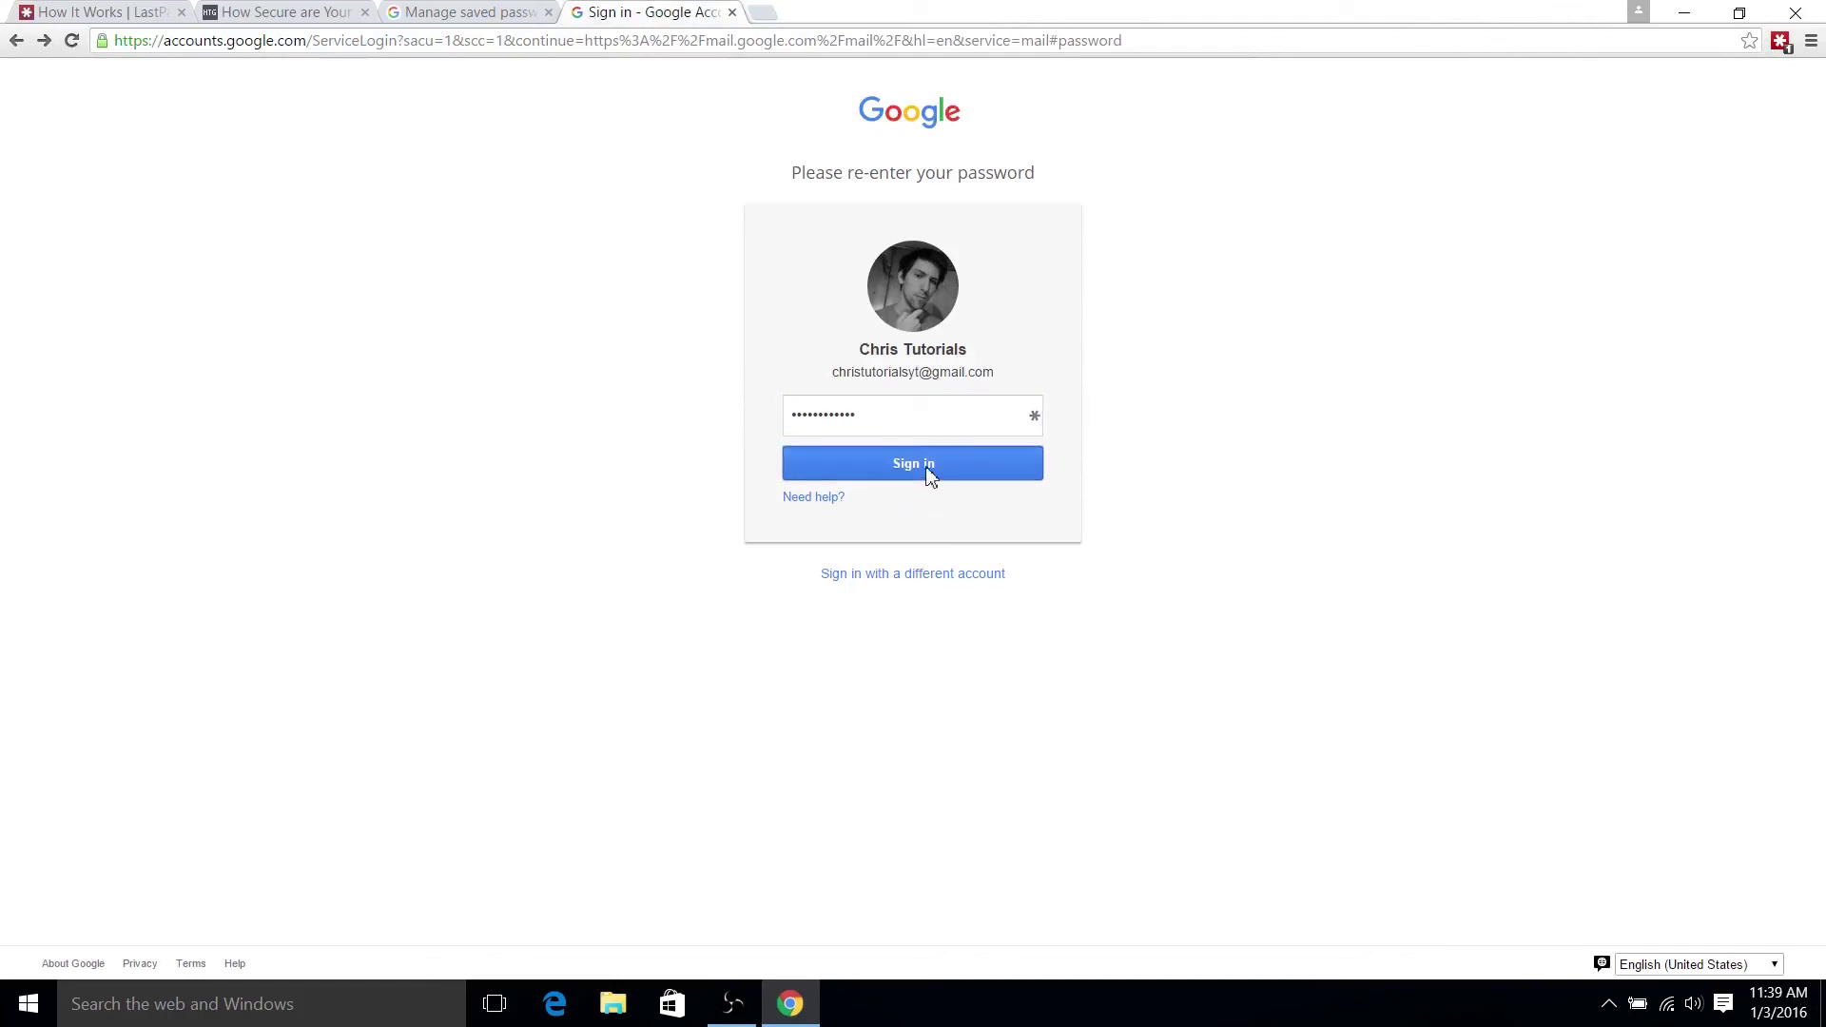